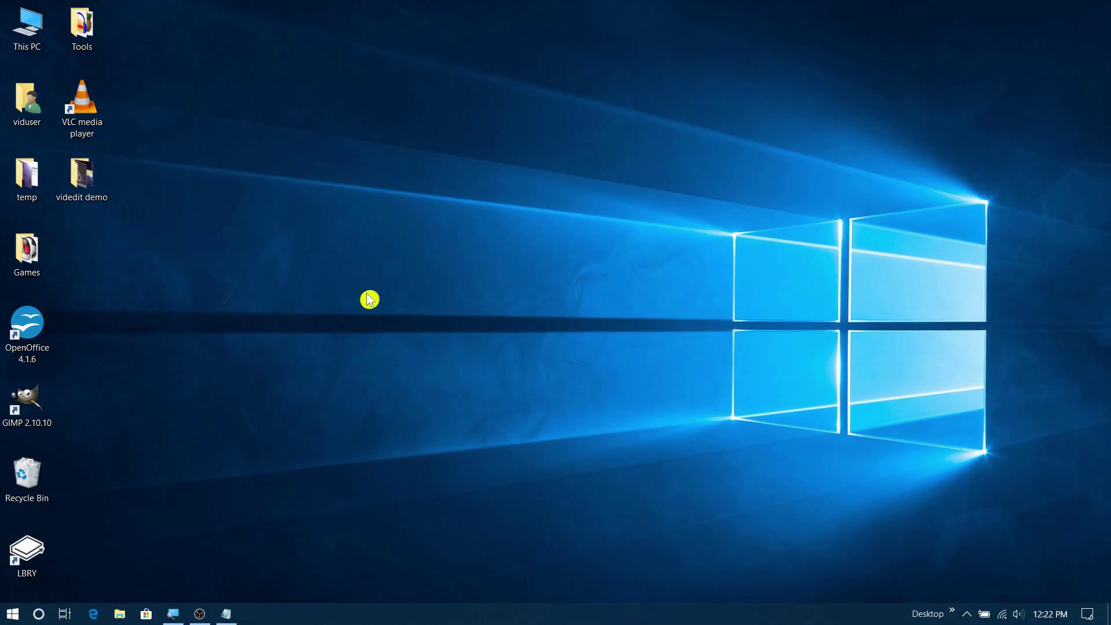
pyautogui.click(39, 617)
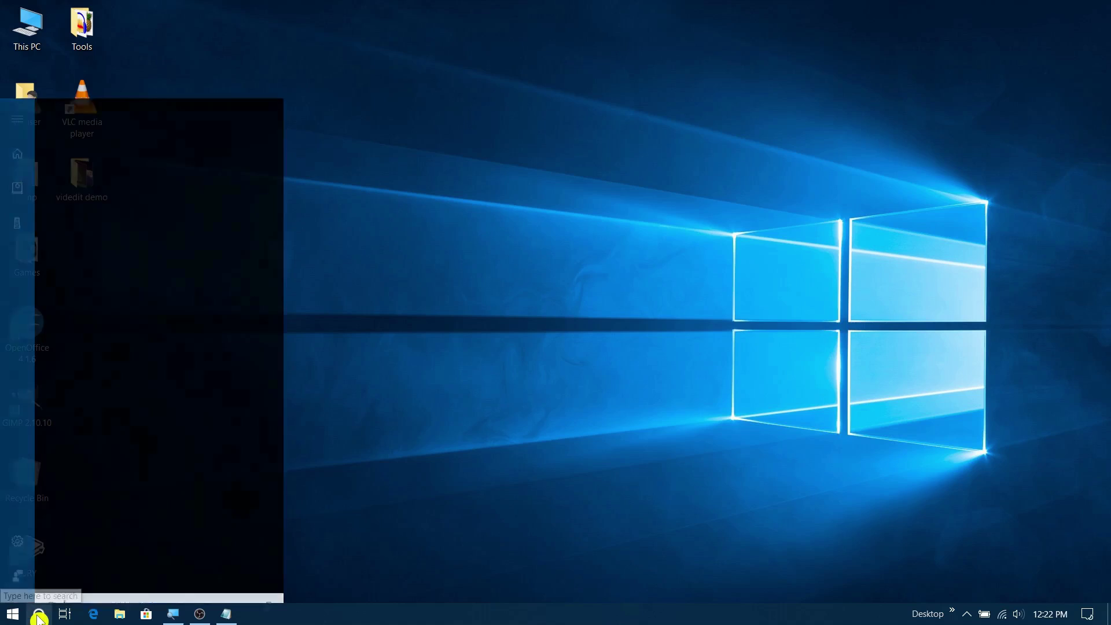
pyautogui.write('di')
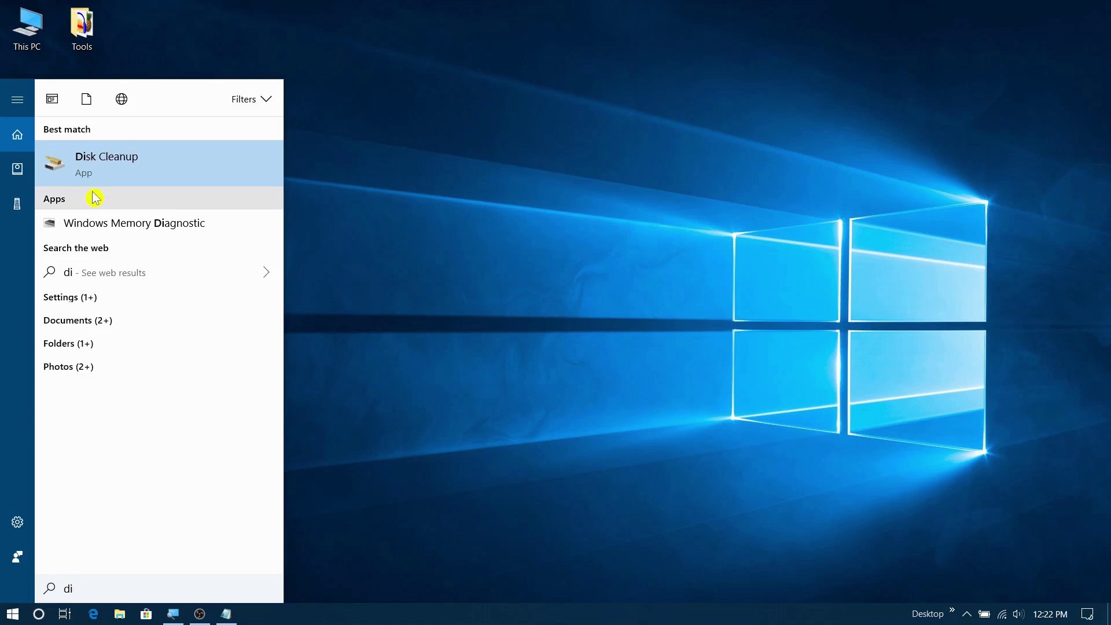
pyautogui.click(563, 319)
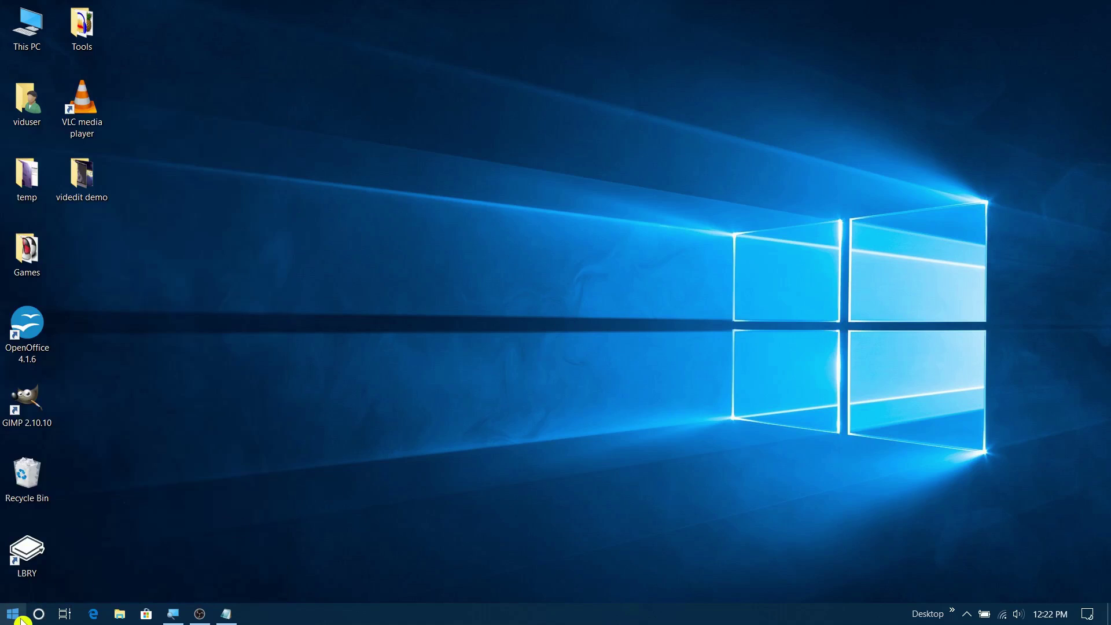
# Launch Disk Cleanup from the Windows Administrative Tools program group.
pyautogui.click(17, 617)
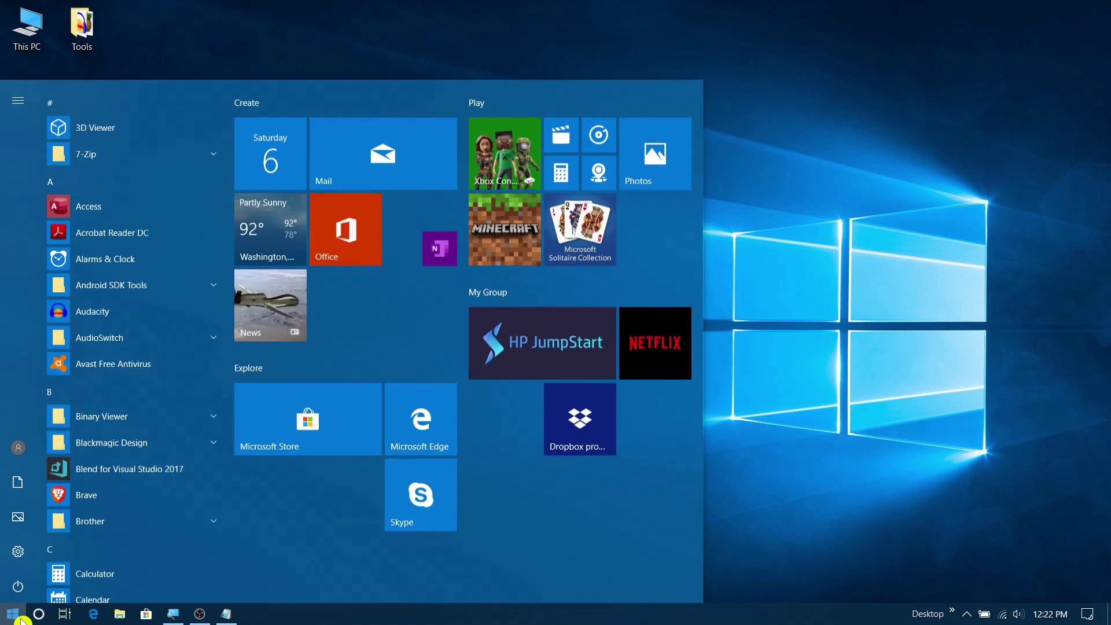
pyautogui.click(76, 541)
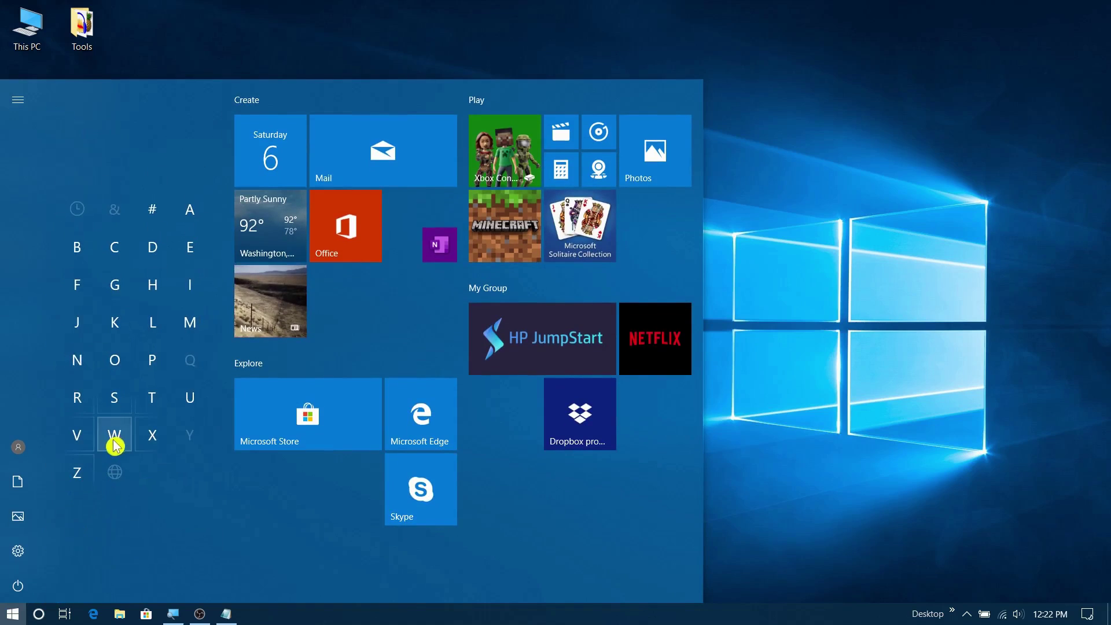
pyautogui.click(115, 441)
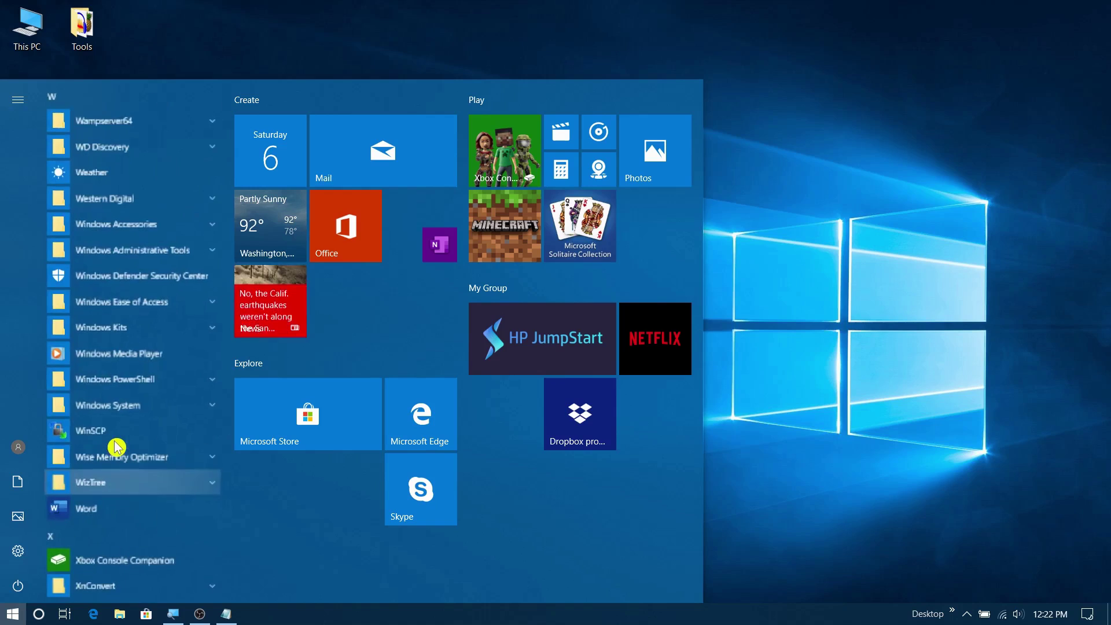
pyautogui.click(118, 253)
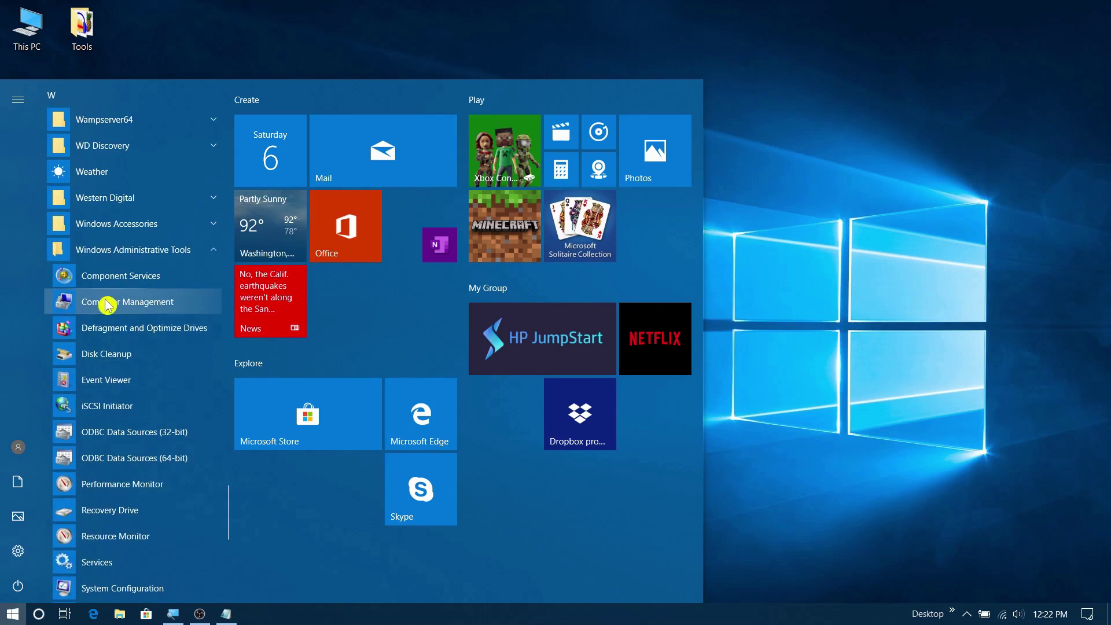
pyautogui.click(93, 355)
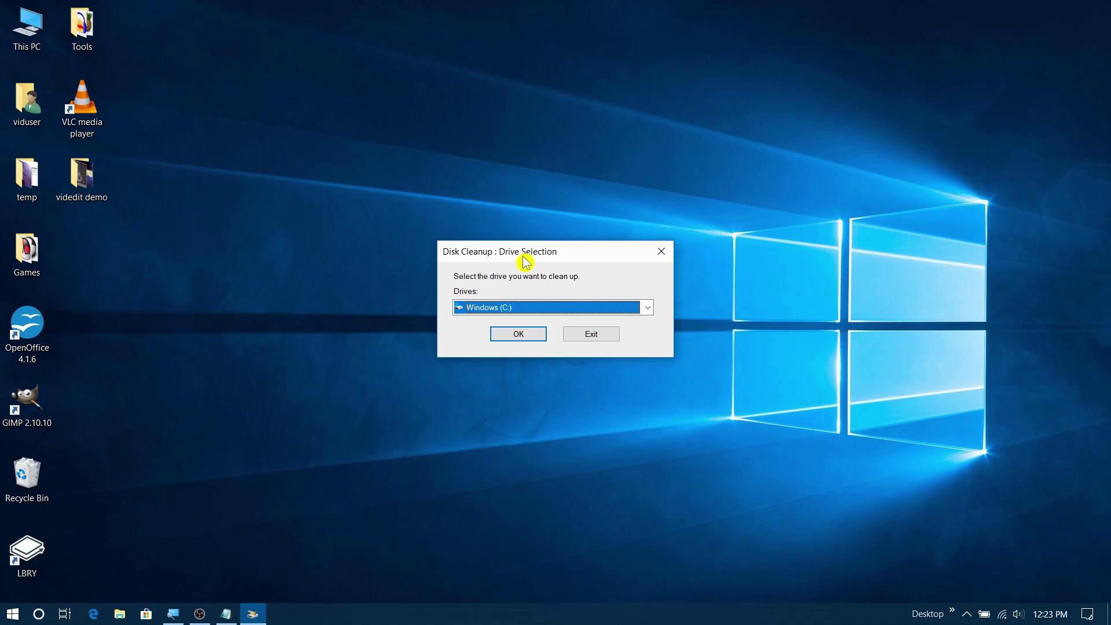
# Scan the Windows (C:) drive for files to clean up and move the results window nearer the middle of the desktop.
pyautogui.click(586, 314)
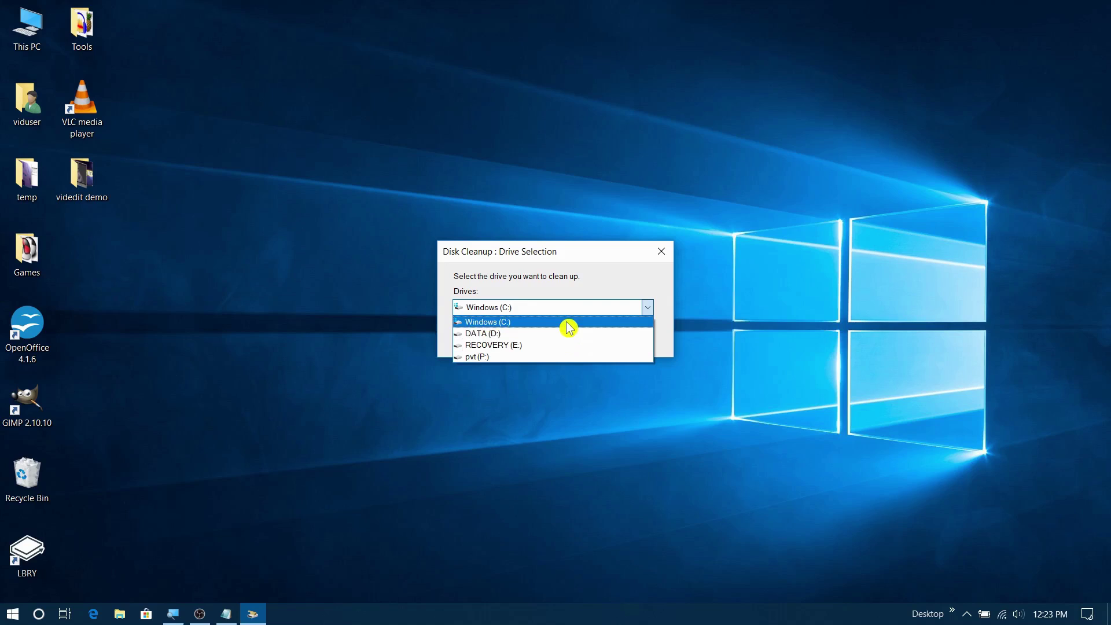
pyautogui.click(569, 322)
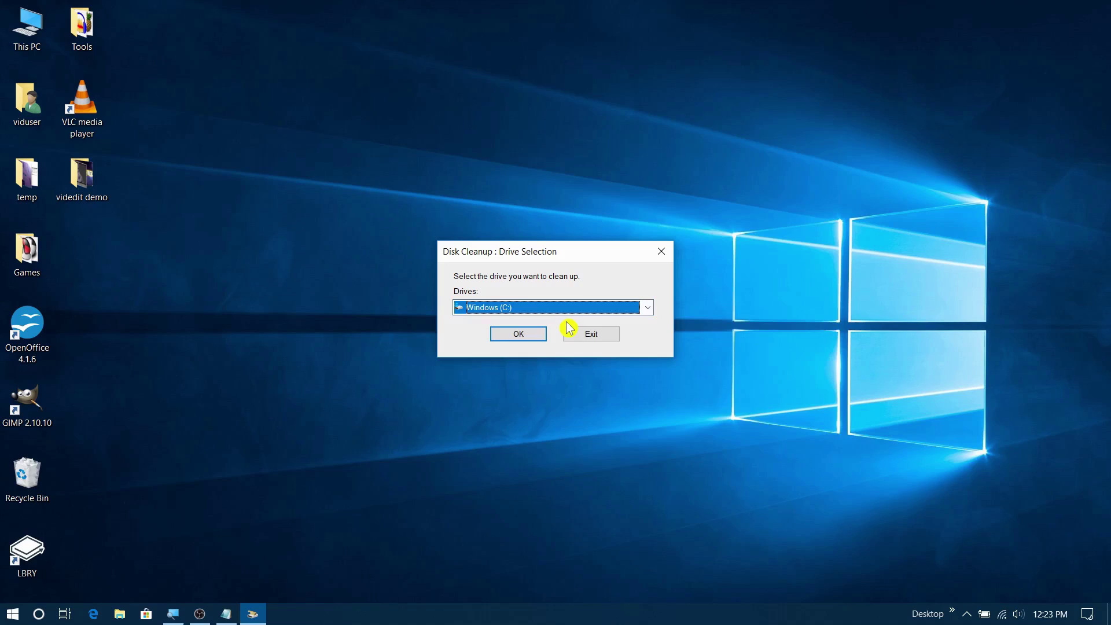
pyautogui.click(525, 336)
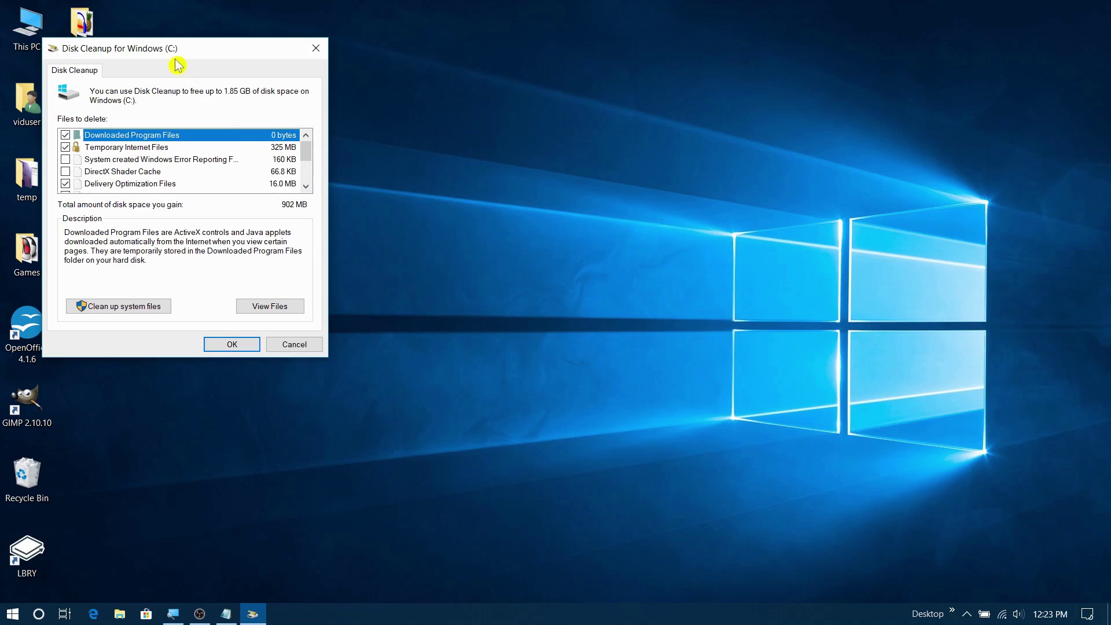
pyautogui.moveTo(176, 52); pyautogui.dragTo(421, 127)
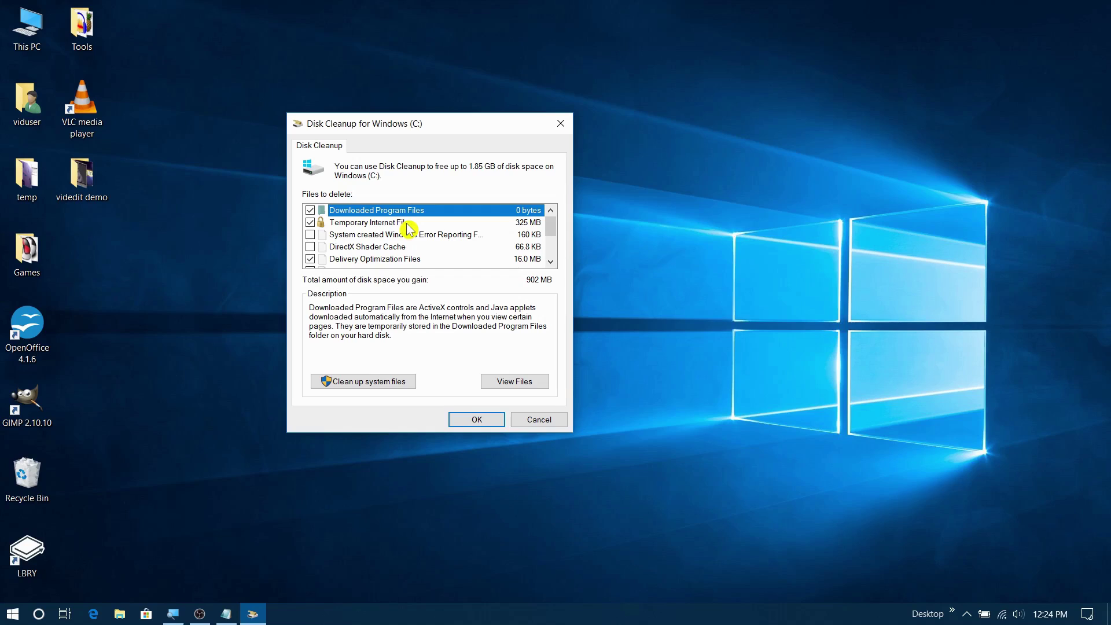
# Read the descriptions of the file categories from Temporary Internet Files through OneDrive files.
pyautogui.click(383, 223)
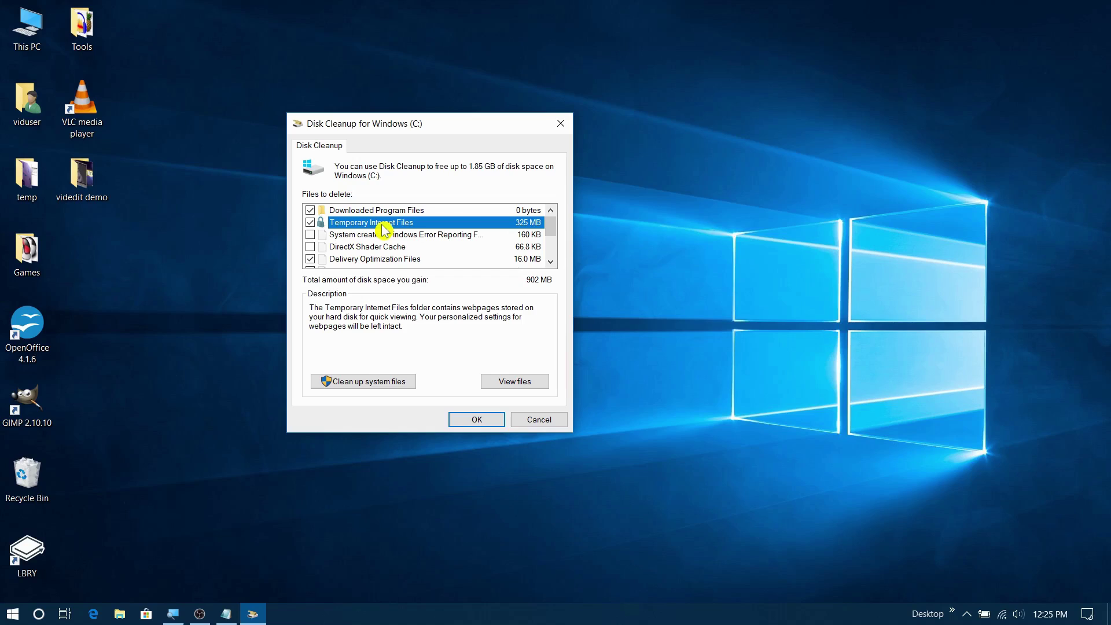
pyautogui.click(373, 234)
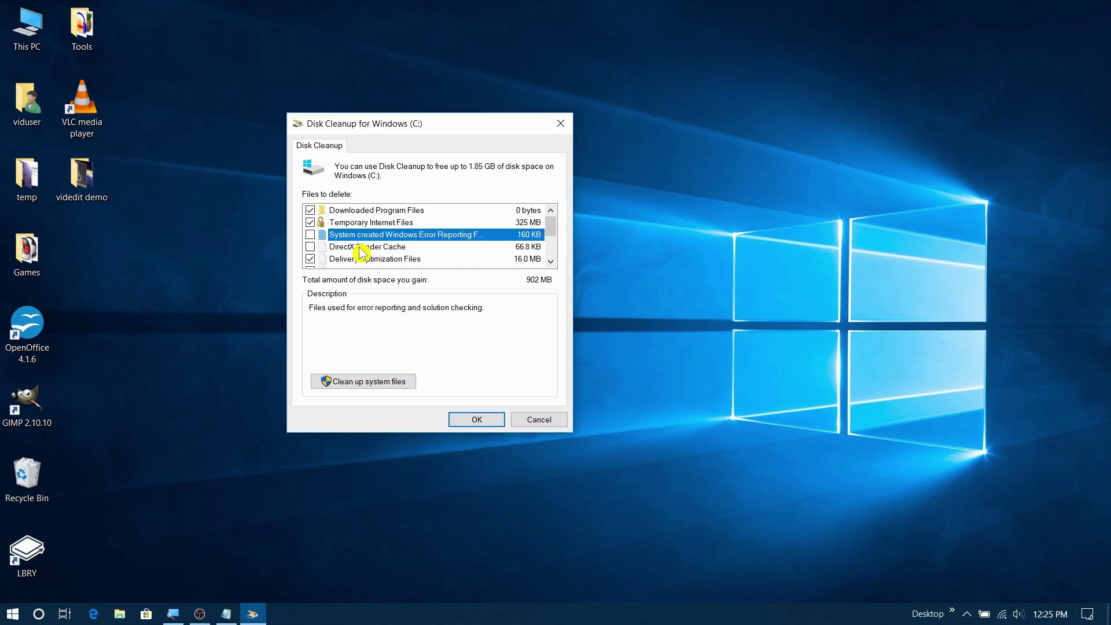
pyautogui.click(358, 249)
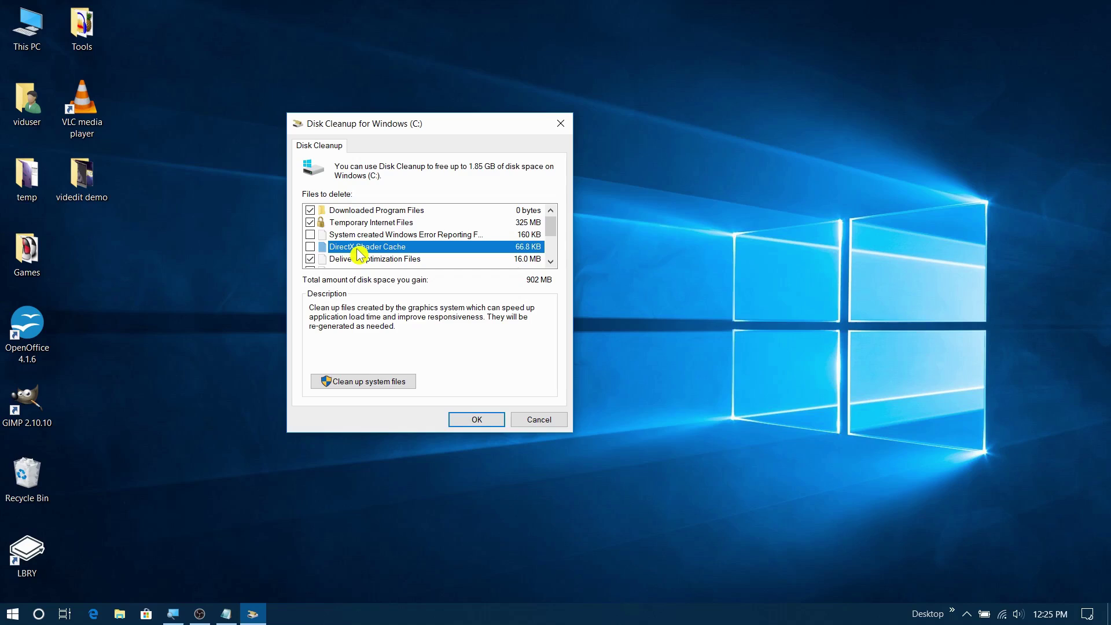
pyautogui.scroll(-1, 359, 255)
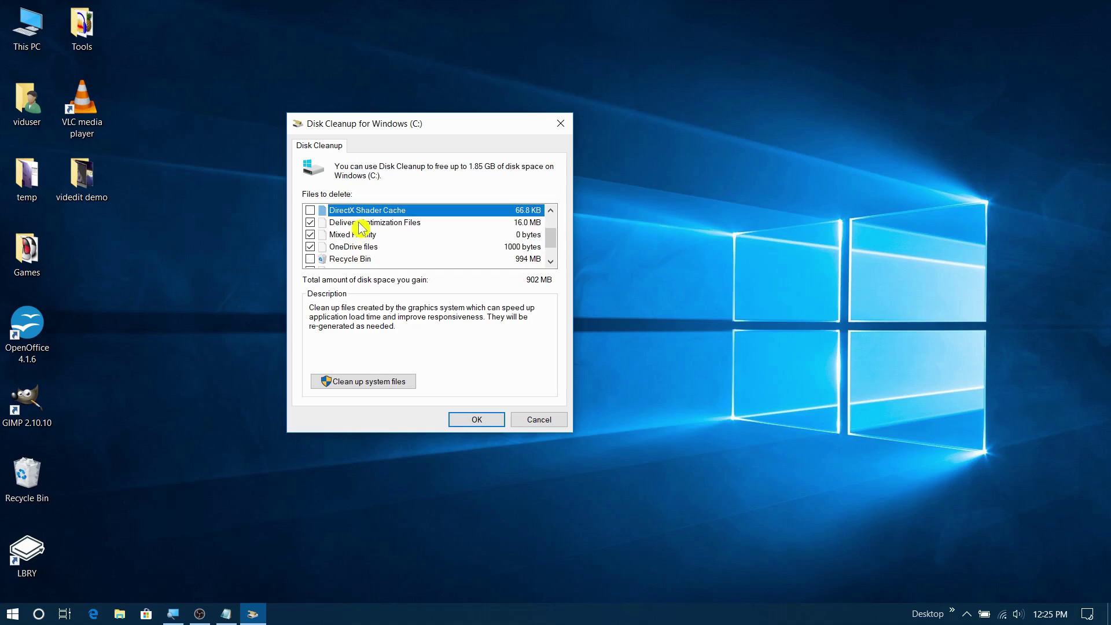
pyautogui.click(362, 224)
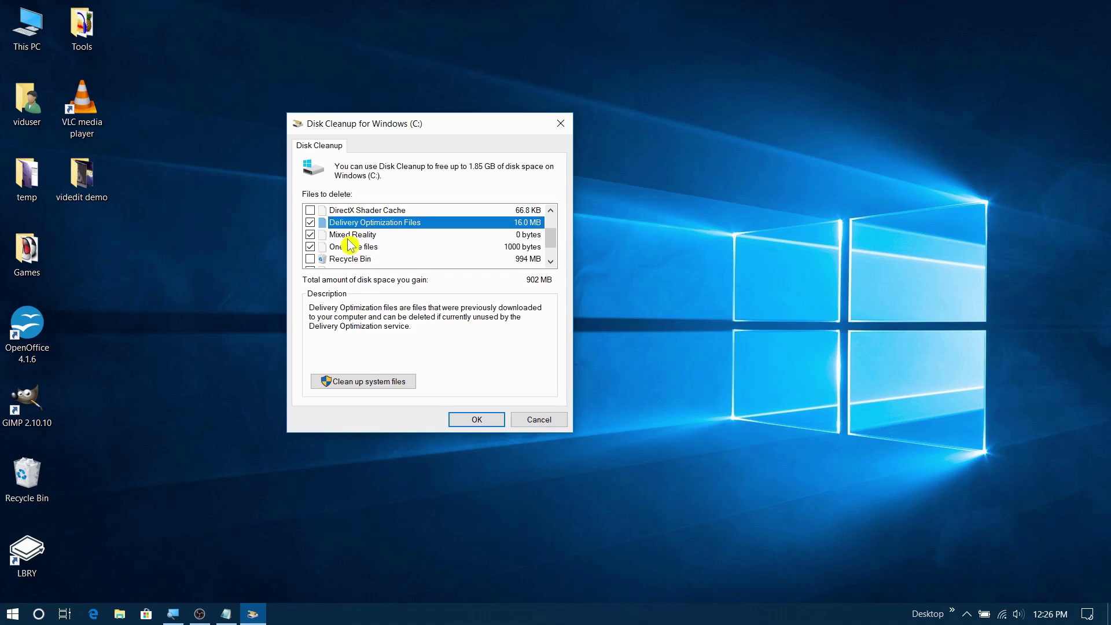
pyautogui.click(350, 236)
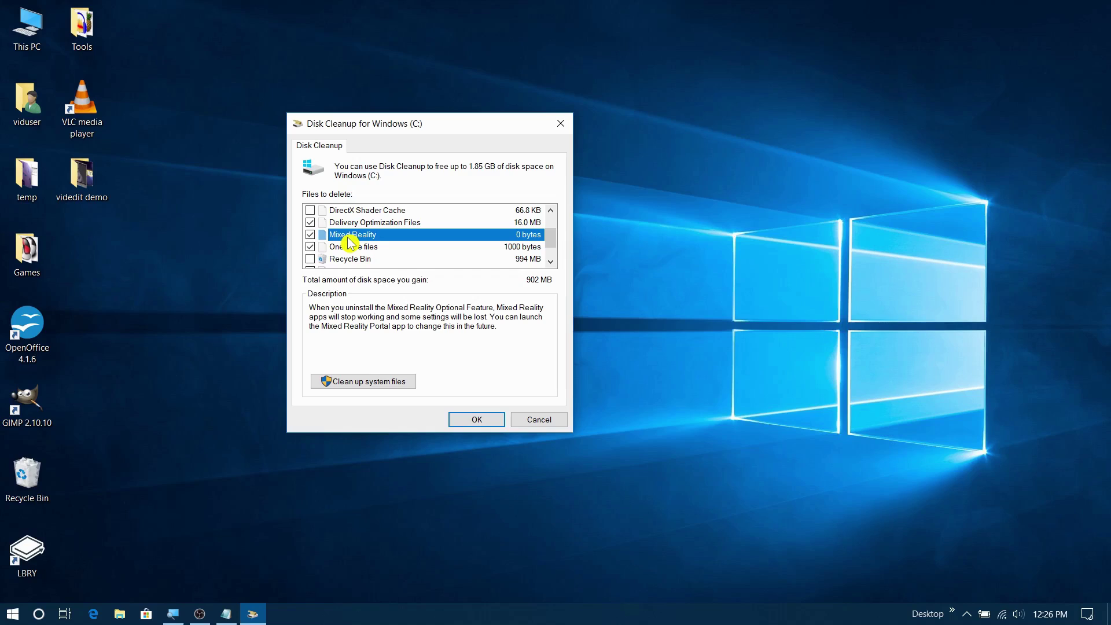
pyautogui.click(347, 250)
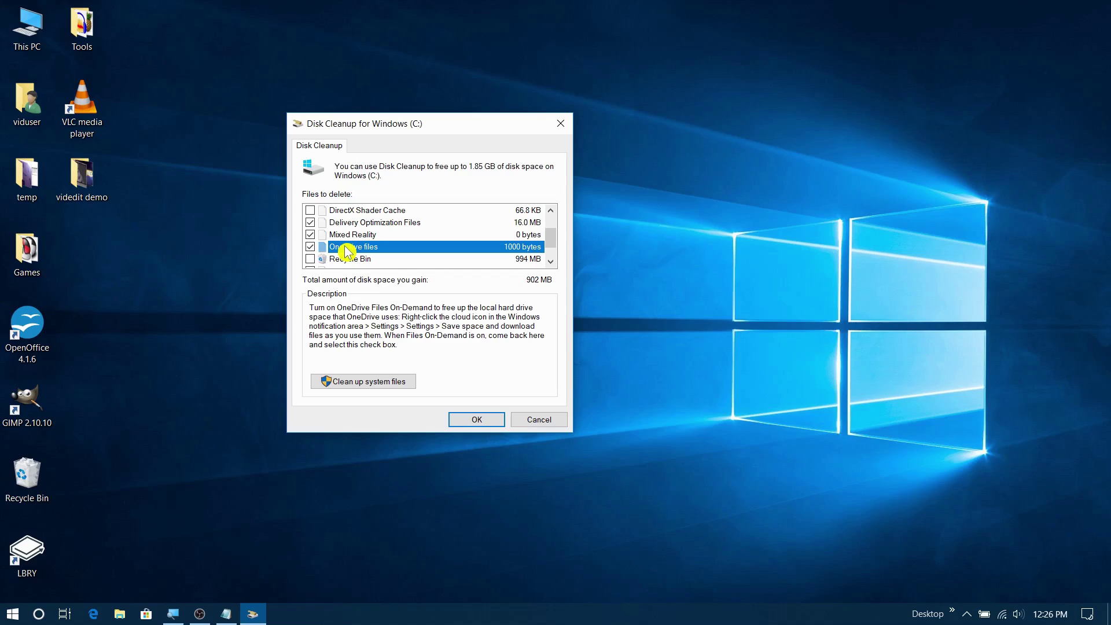
# Inspect the Recycle Bin's contents on the desktop and include the Recycle Bin category in the files to delete.
pyautogui.click(370, 260)
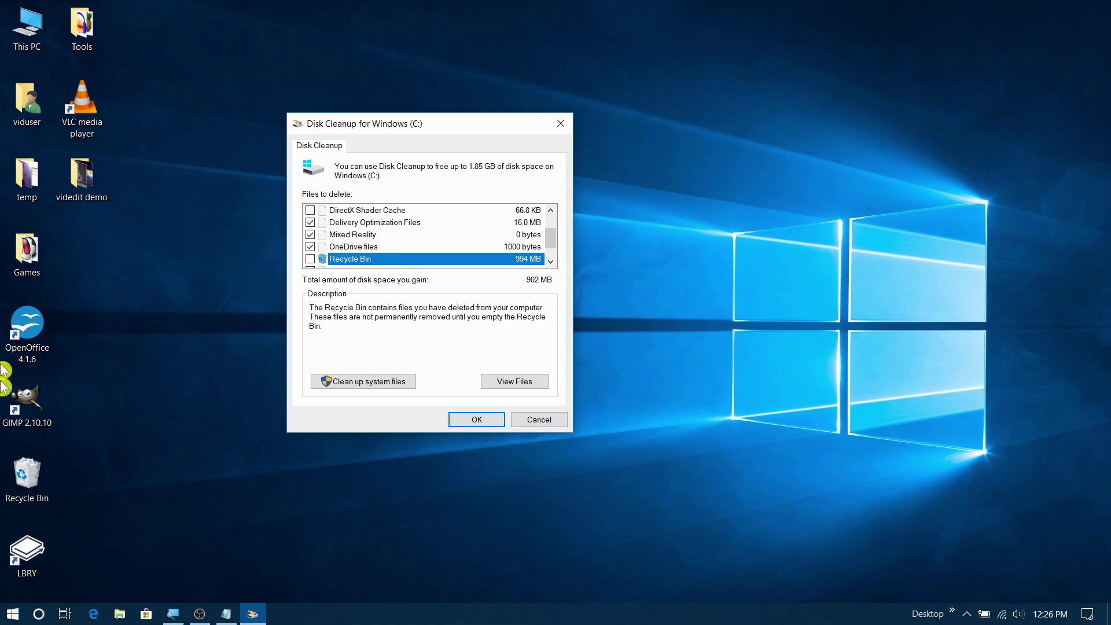
pyautogui.doubleClick(20, 483)
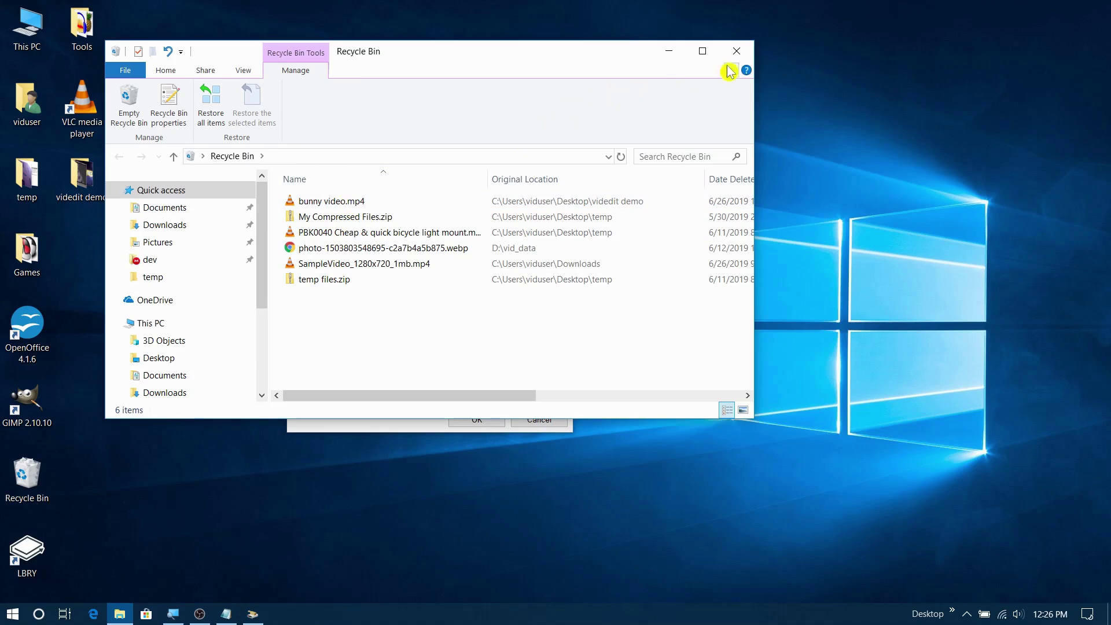
pyautogui.click(743, 55)
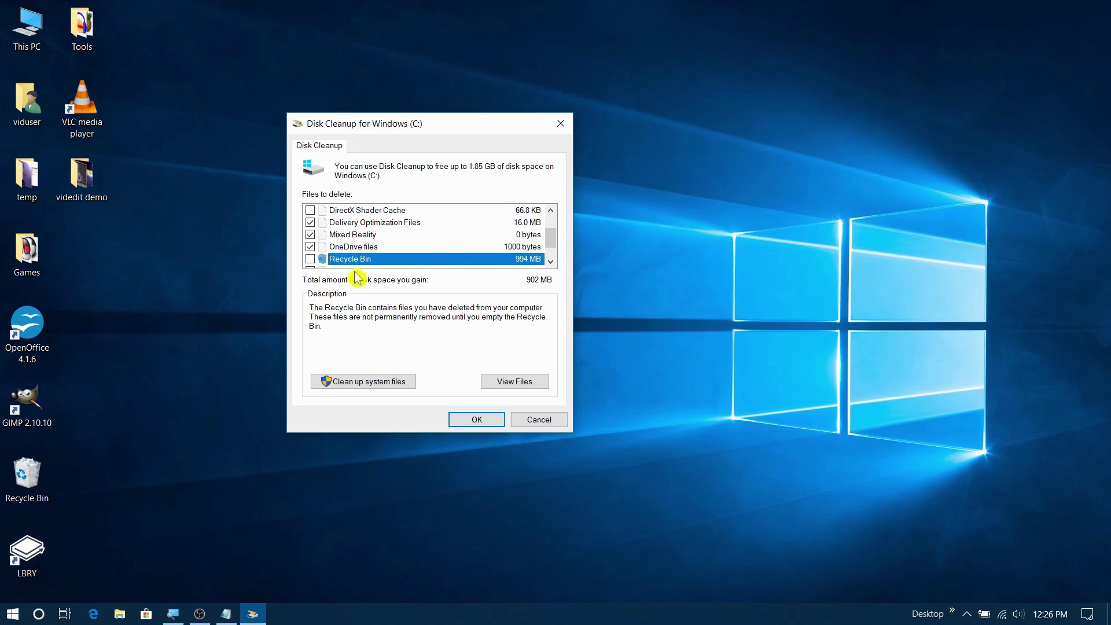
pyautogui.click(310, 259)
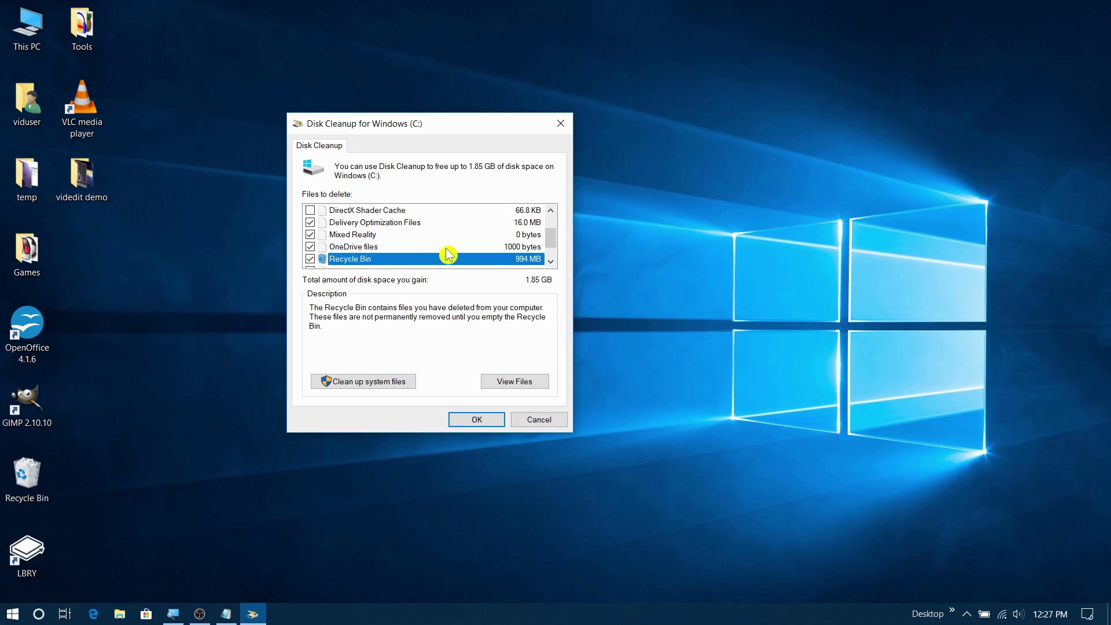
# Read the Temporary files and Thumbnails descriptions and view example thumbnails in the user's Documents folder.
pyautogui.scroll(-1, 411, 249)
pyautogui.click(407, 247)
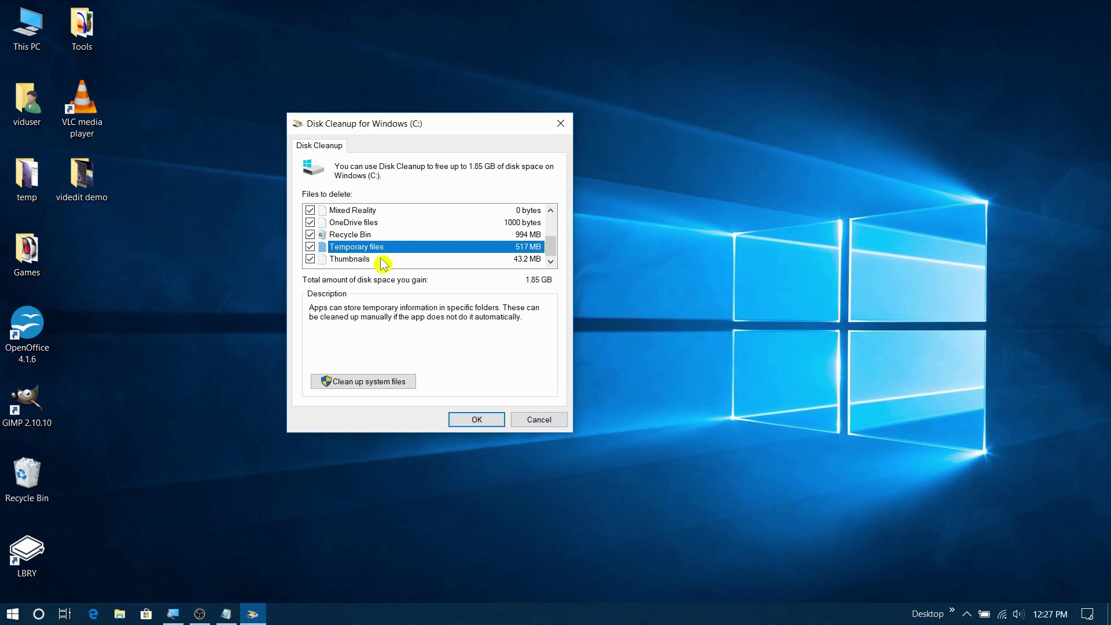
pyautogui.click(384, 260)
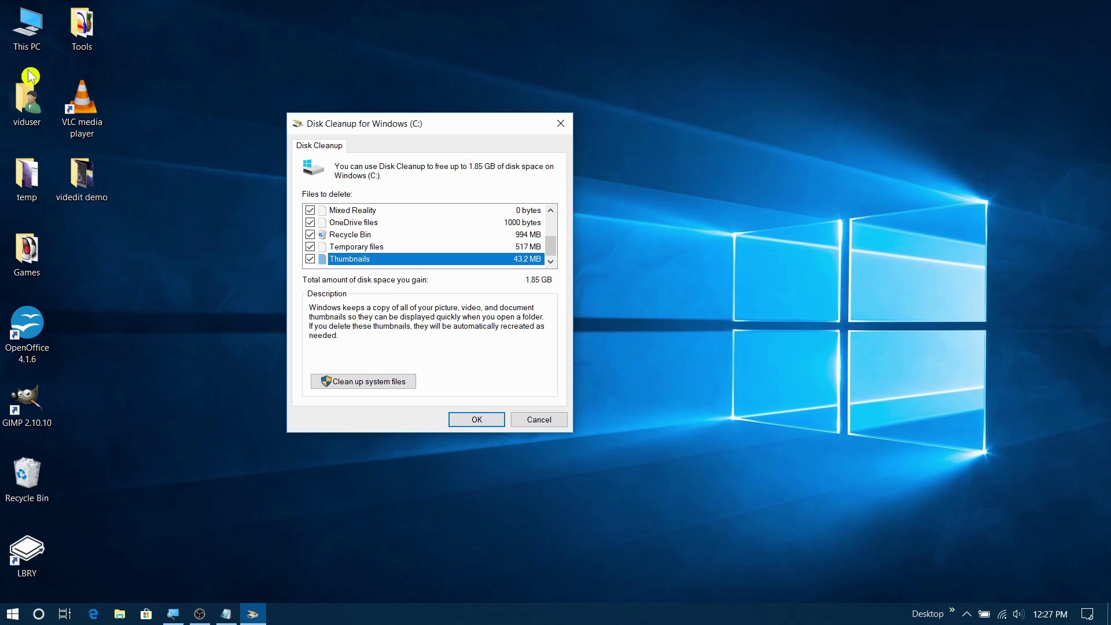
pyautogui.doubleClick(22, 92)
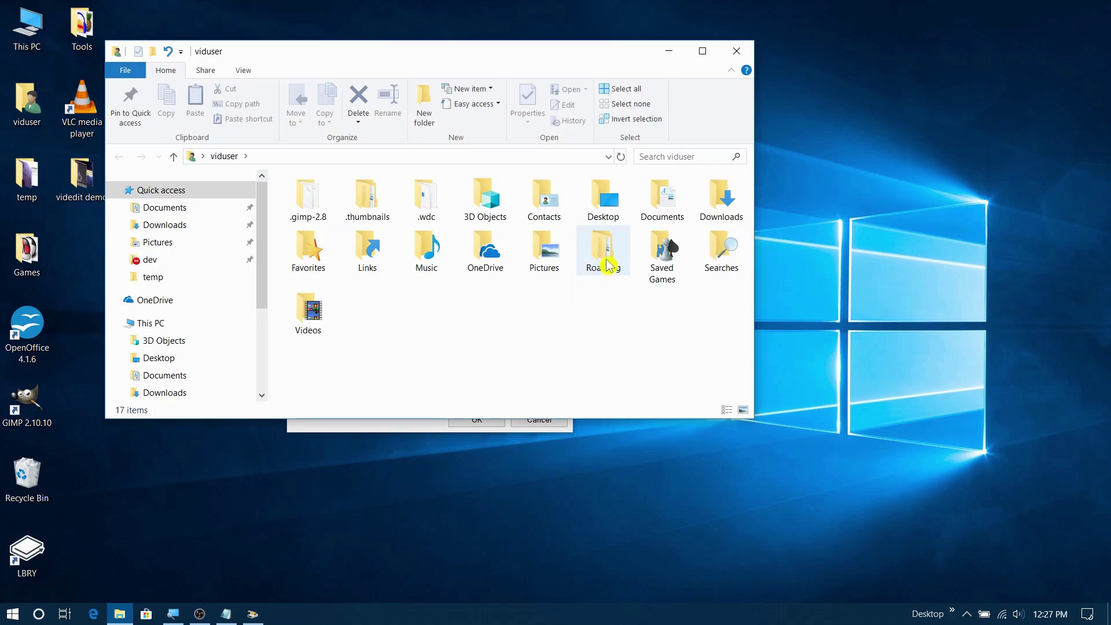
pyautogui.doubleClick(662, 196)
pyautogui.moveTo(486, 58); pyautogui.dragTo(539, 66)
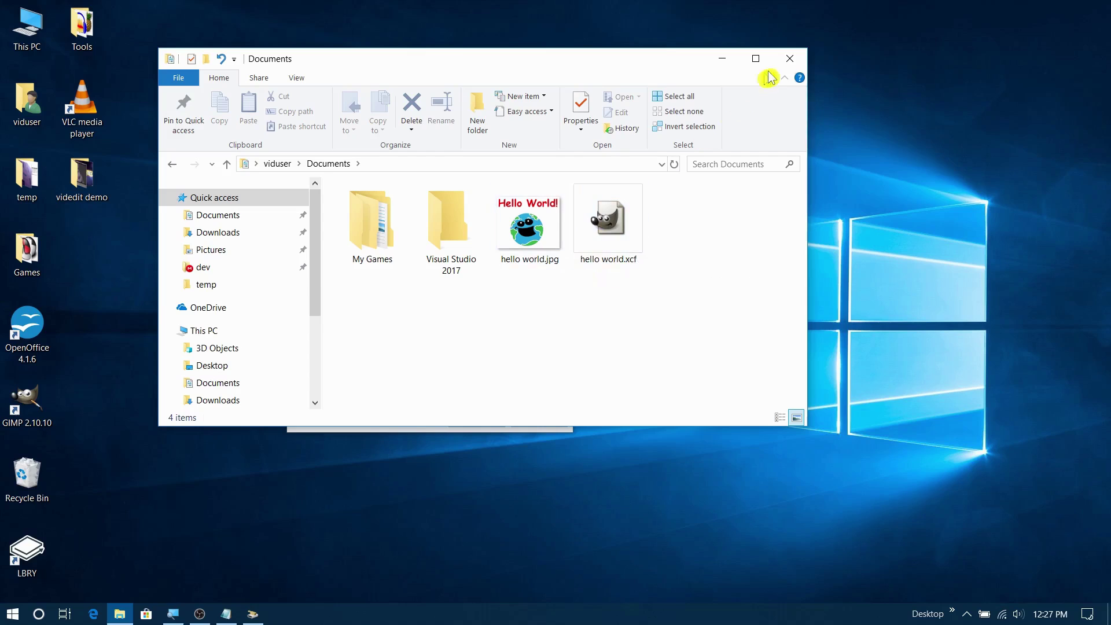
pyautogui.click(790, 58)
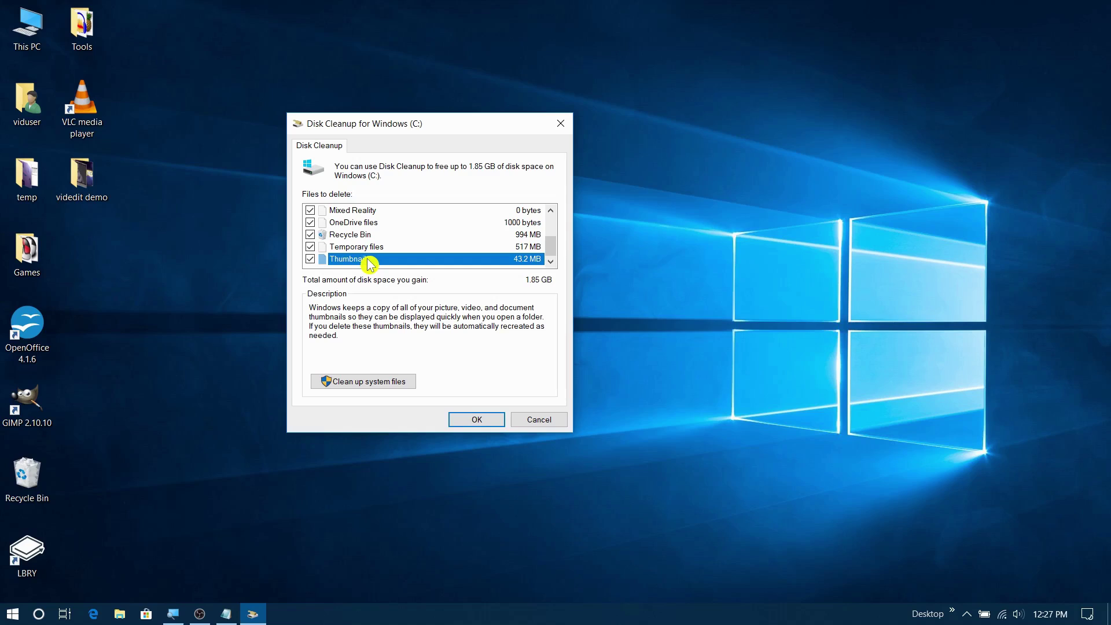
# Rescan the Windows (C:) drive with system files included in the cleanup.
pyautogui.click(358, 383)
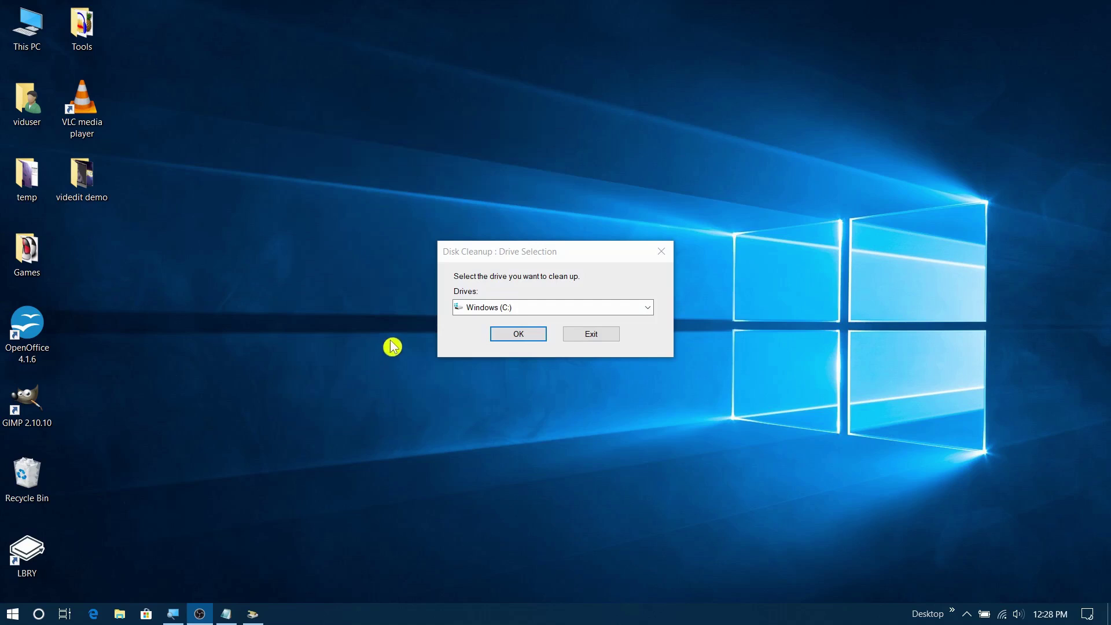
pyautogui.click(567, 309)
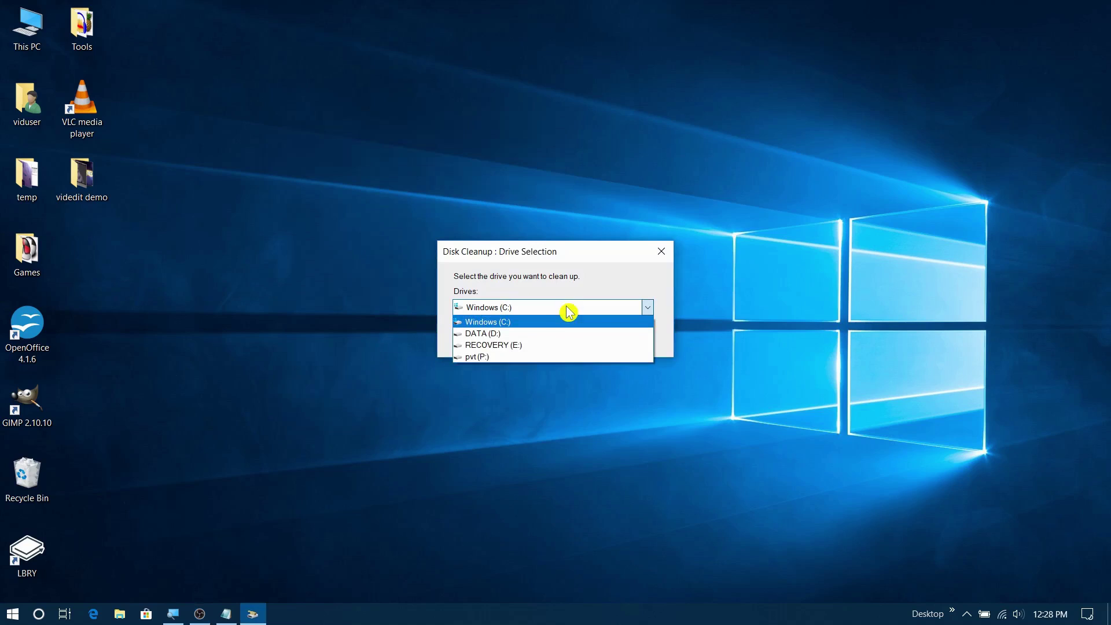
pyautogui.click(544, 322)
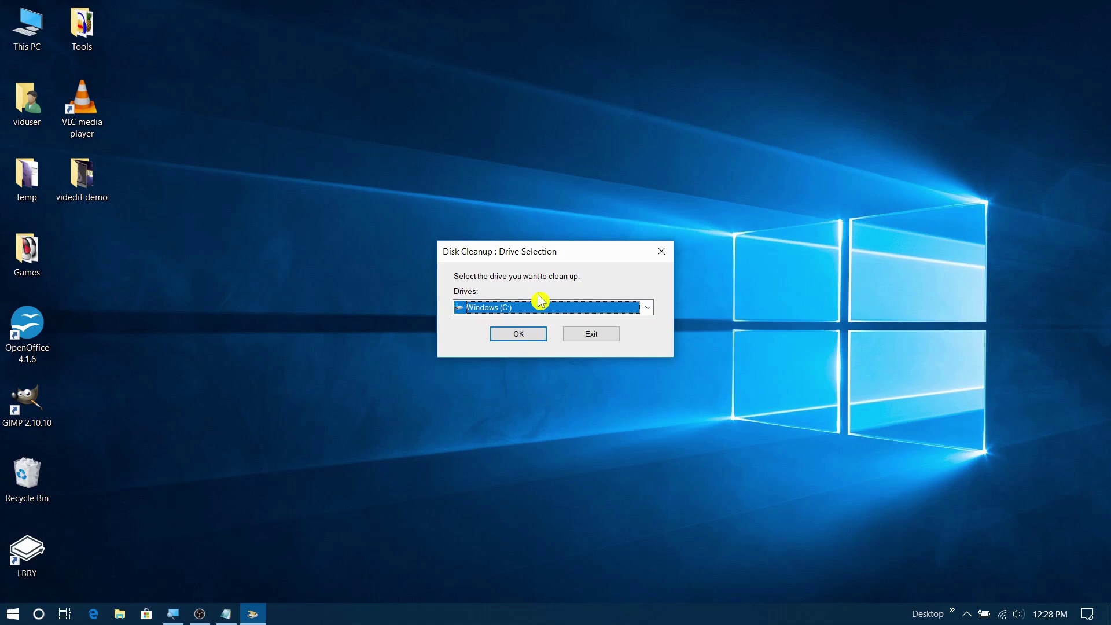
pyautogui.click(519, 335)
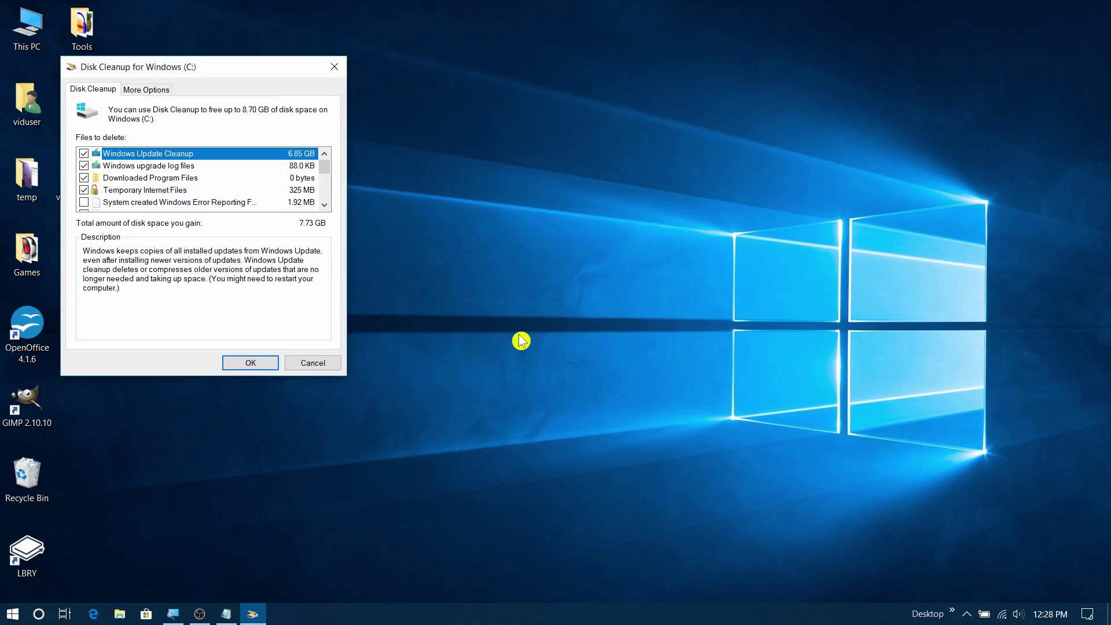
# Move the new results window nearer the middle of the desktop and look through its full list of files to delete.
pyautogui.moveTo(220, 72); pyautogui.dragTo(473, 113)
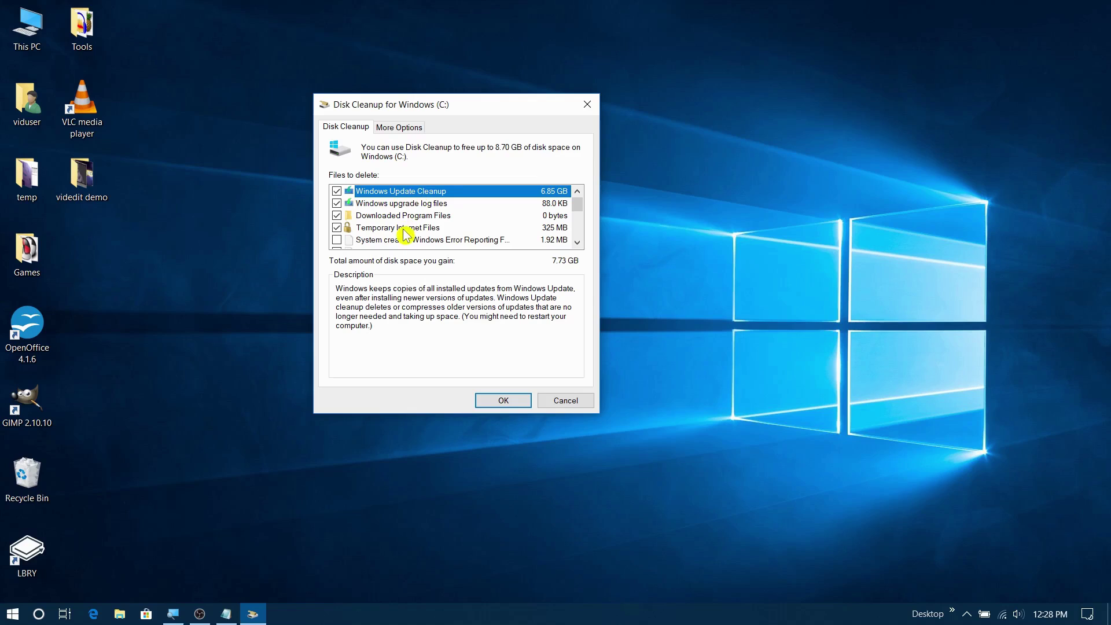
pyautogui.scroll(-1, 406, 233)
pyautogui.scroll(-2, 428, 232)
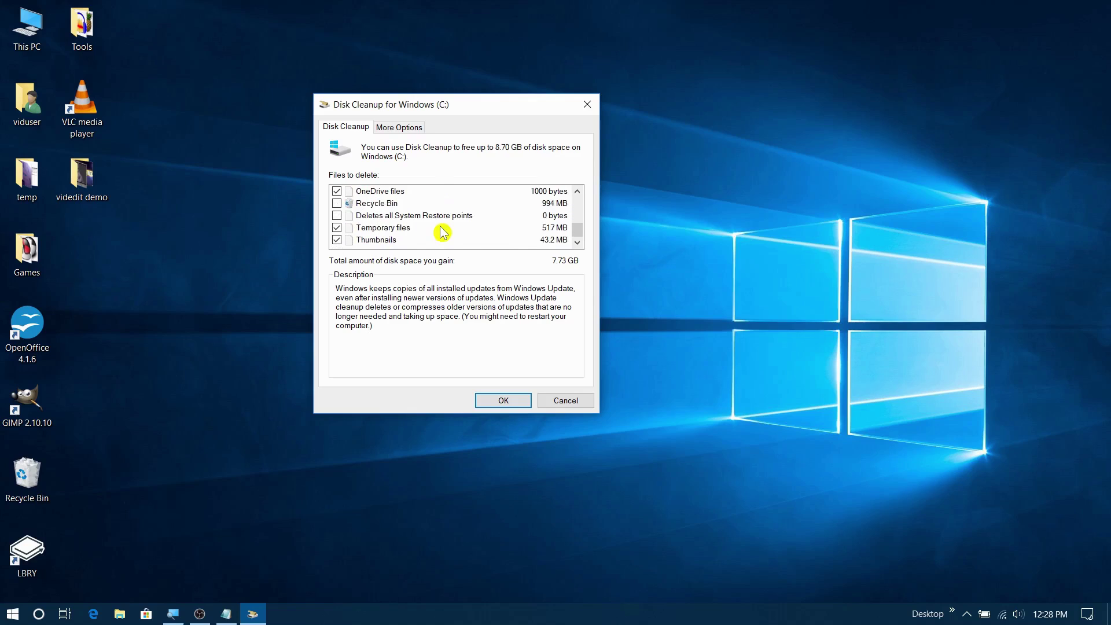
pyautogui.scroll(4, 442, 231)
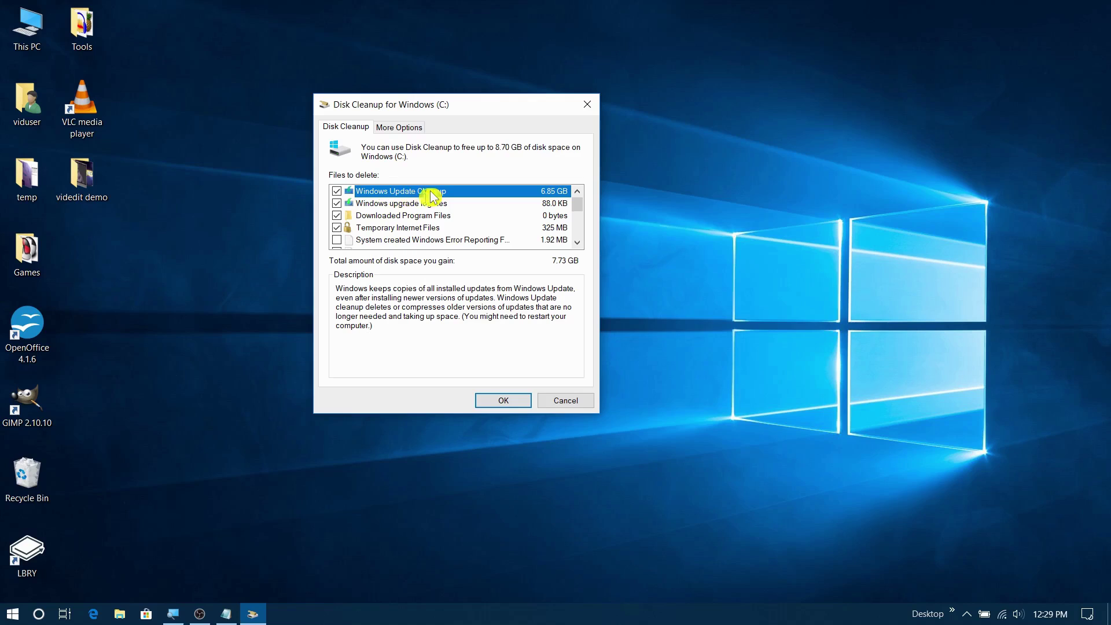
# Read the Windows upgrade log files description and exclude that category from the files to delete.
pyautogui.click(398, 207)
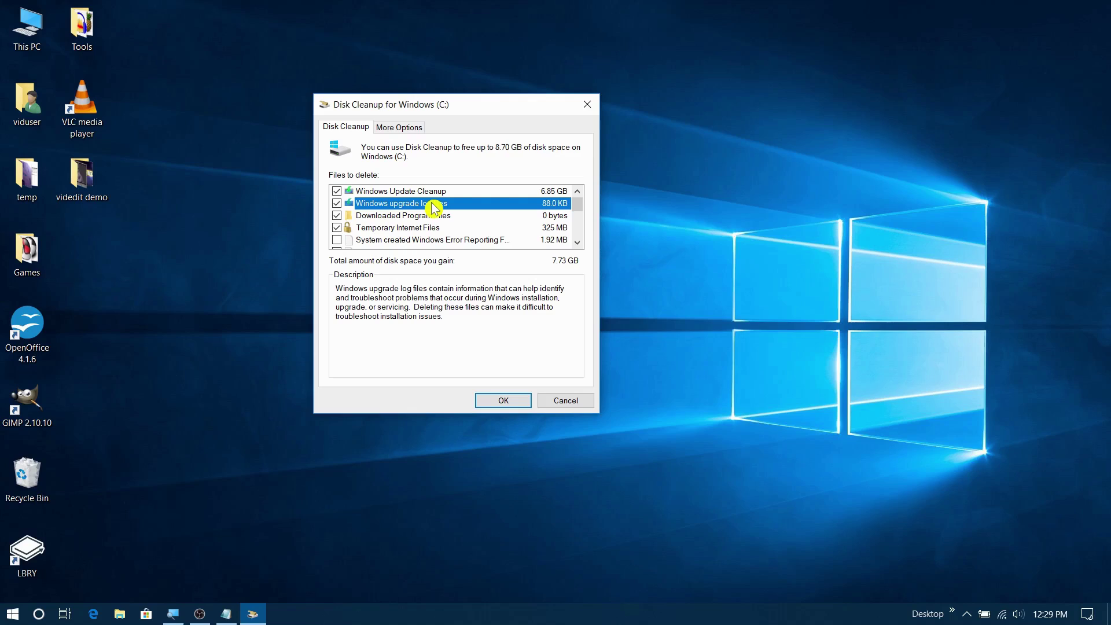
pyautogui.click(337, 203)
# Read the descriptions of Device driver packages, Mixed Reality and the category that deletes all System Restore points.
pyautogui.scroll(-2, 376, 214)
pyautogui.click(388, 209)
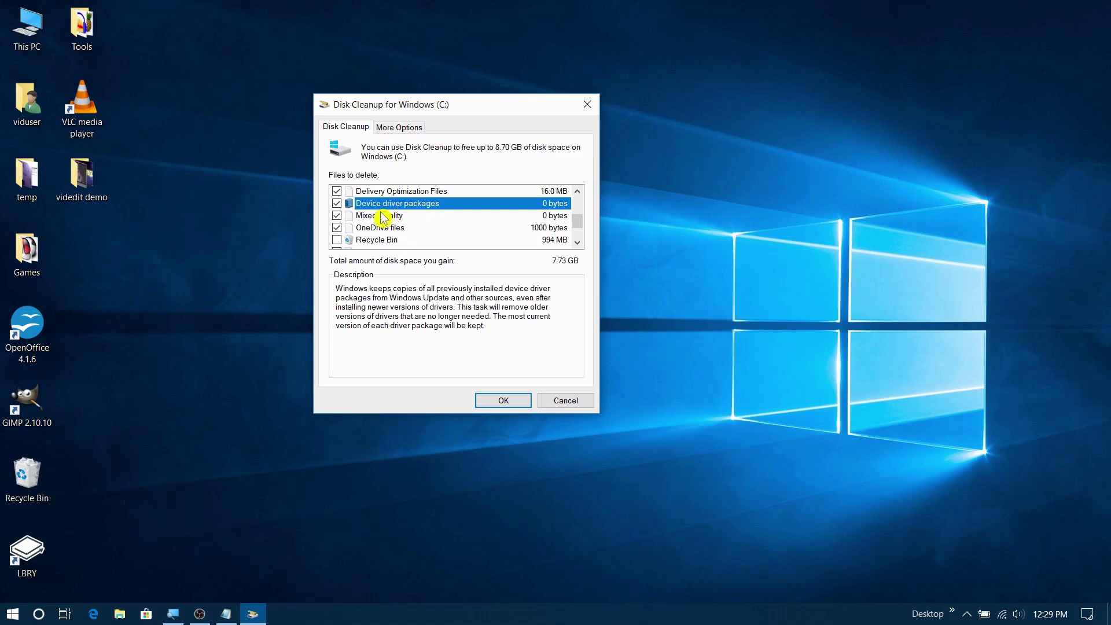
pyautogui.click(382, 217)
pyautogui.scroll(-1, 385, 218)
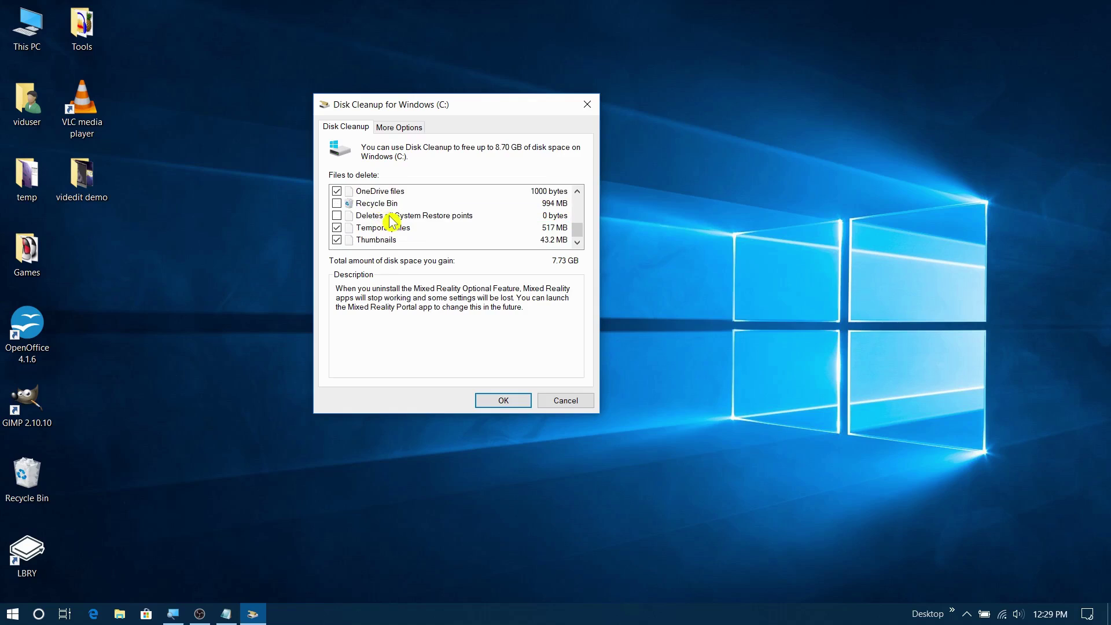
pyautogui.click(391, 220)
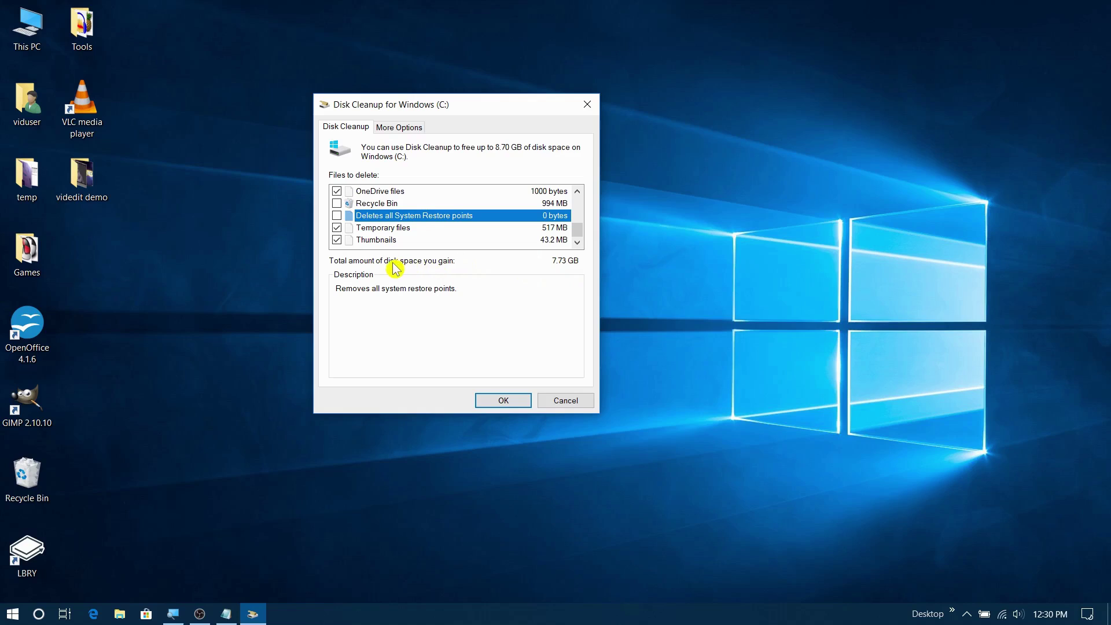
# Open the Programs and Features cleanup from the additional cleanup options, look through the installed programs, and close the list.
pyautogui.click(405, 128)
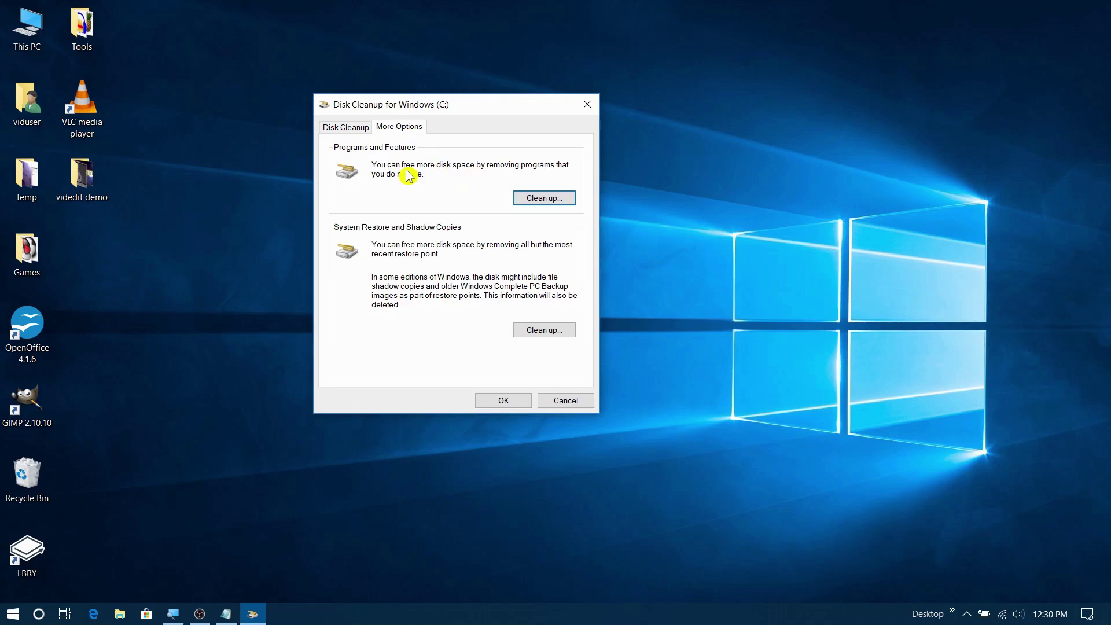
pyautogui.click(532, 199)
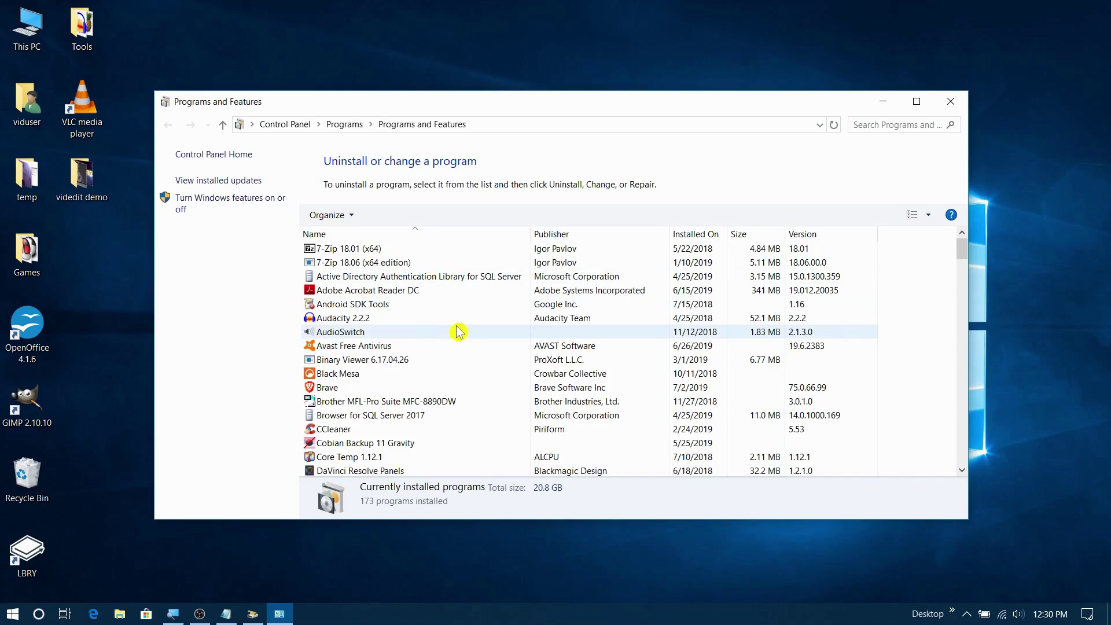
pyautogui.scroll(-1, 485, 313)
pyautogui.scroll(-11, 485, 313)
pyautogui.scroll(5, 485, 313)
pyautogui.scroll(7, 485, 313)
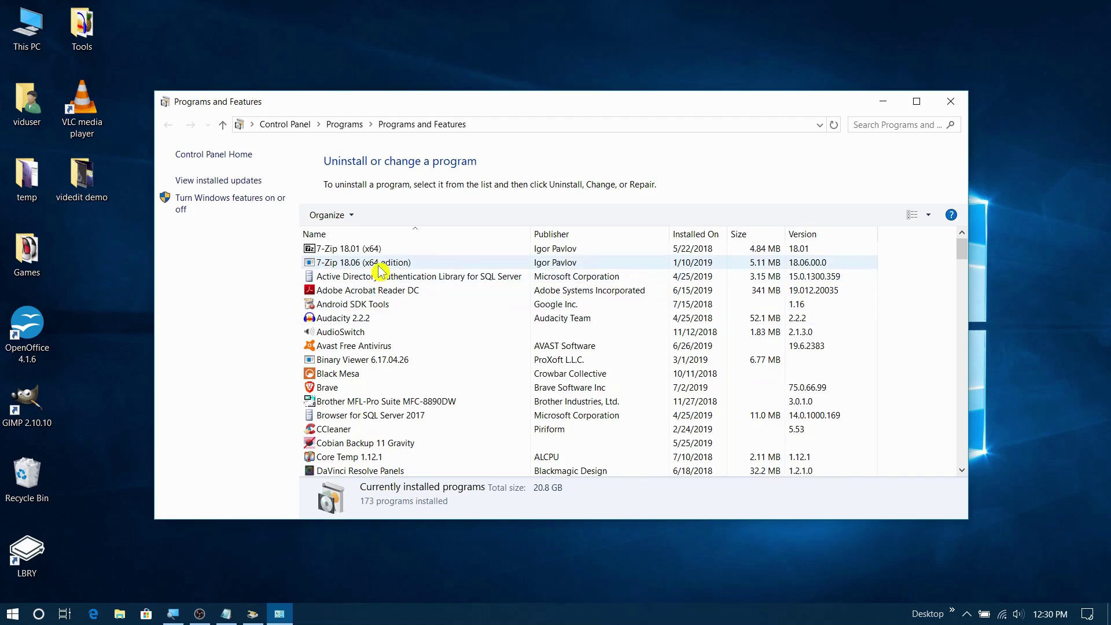
pyautogui.scroll(-3, 429, 352)
pyautogui.scroll(2, 428, 351)
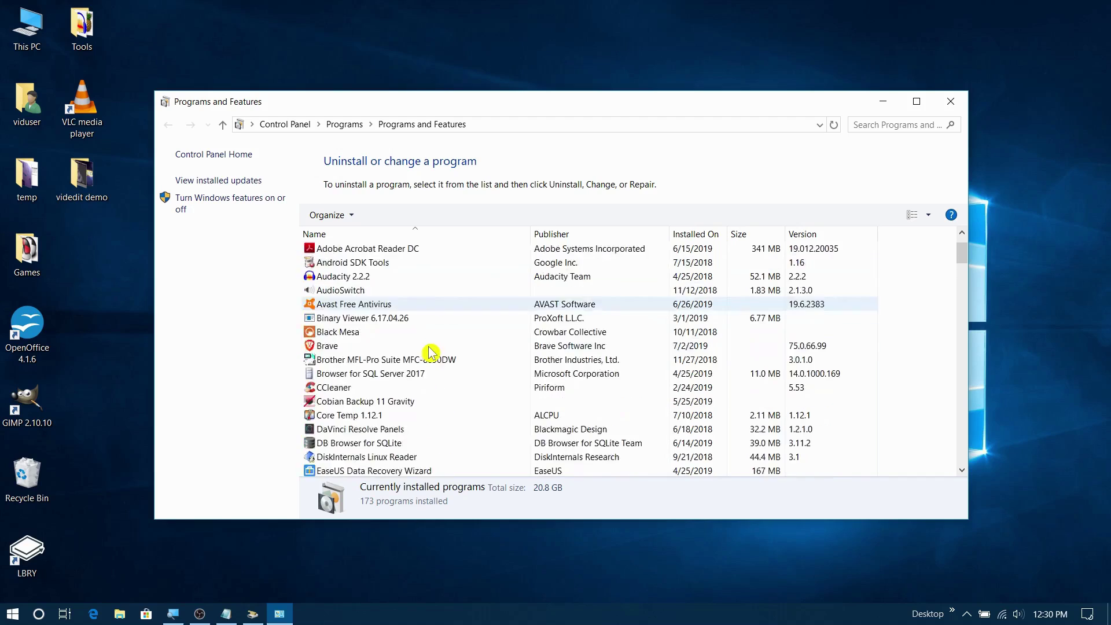
pyautogui.scroll(1, 430, 351)
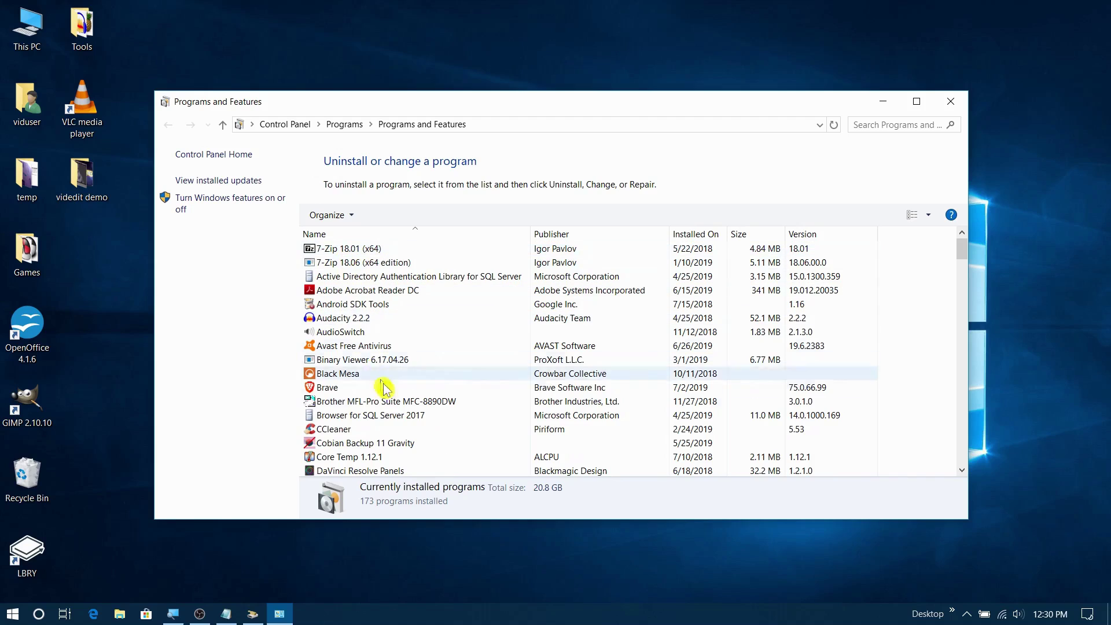
pyautogui.click(961, 100)
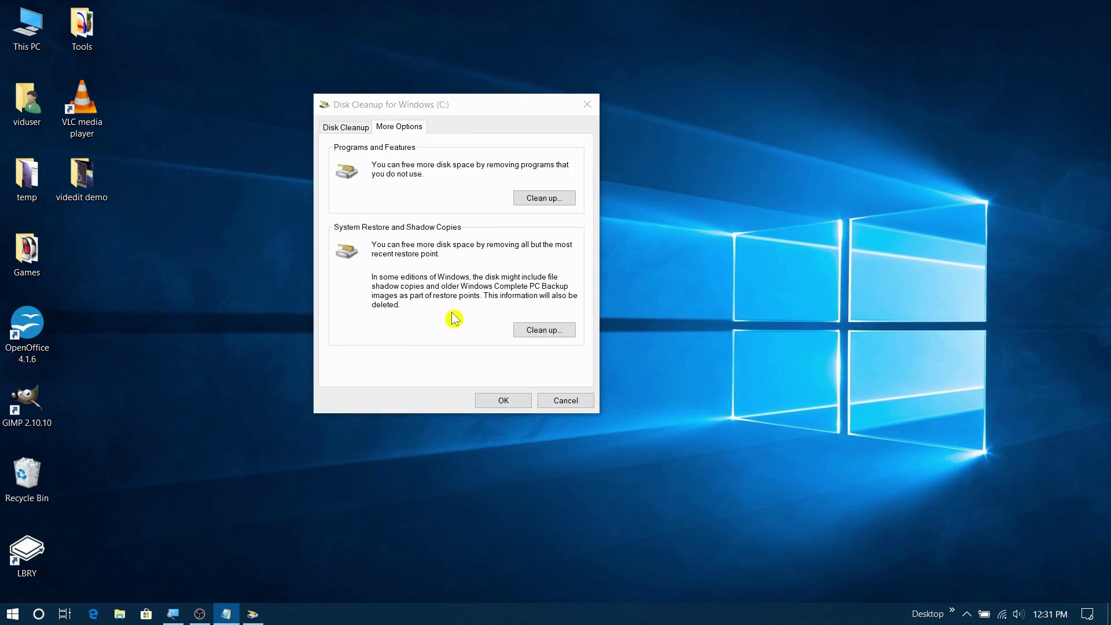
# View the cleanup prompt for System Restore and Shadow Copies, cancel it, and return to the files to delete.
pyautogui.click(554, 335)
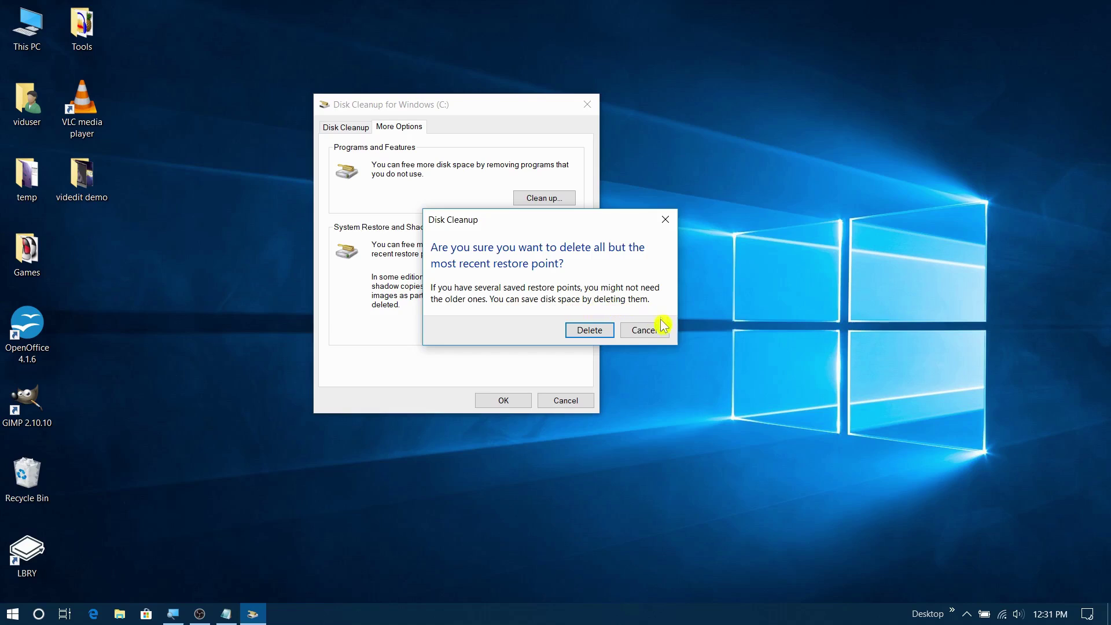
pyautogui.click(653, 334)
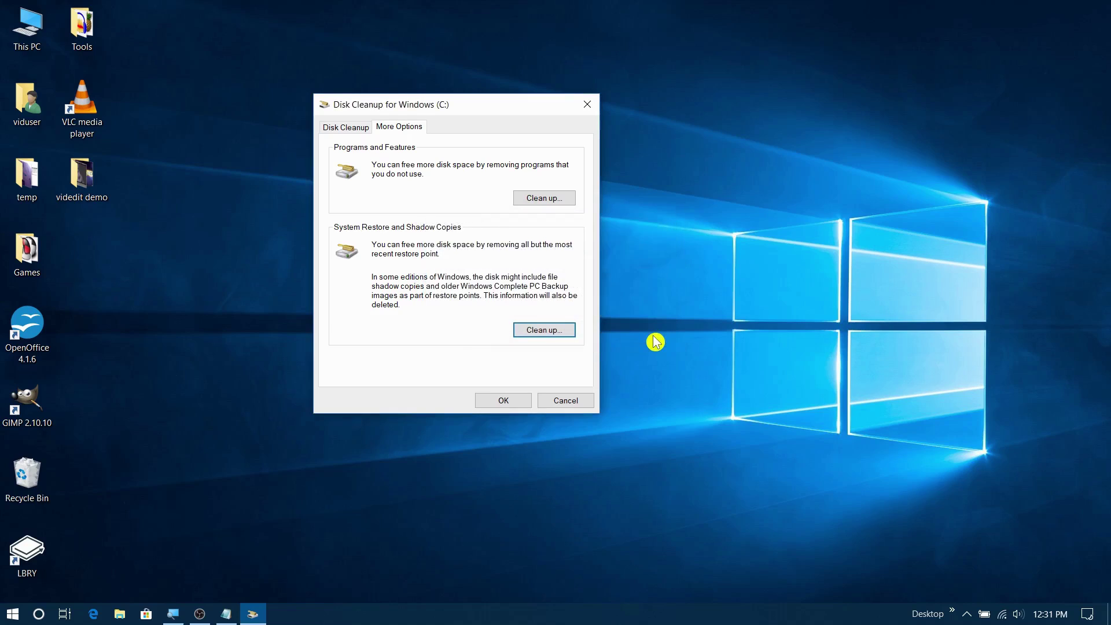
pyautogui.click(347, 128)
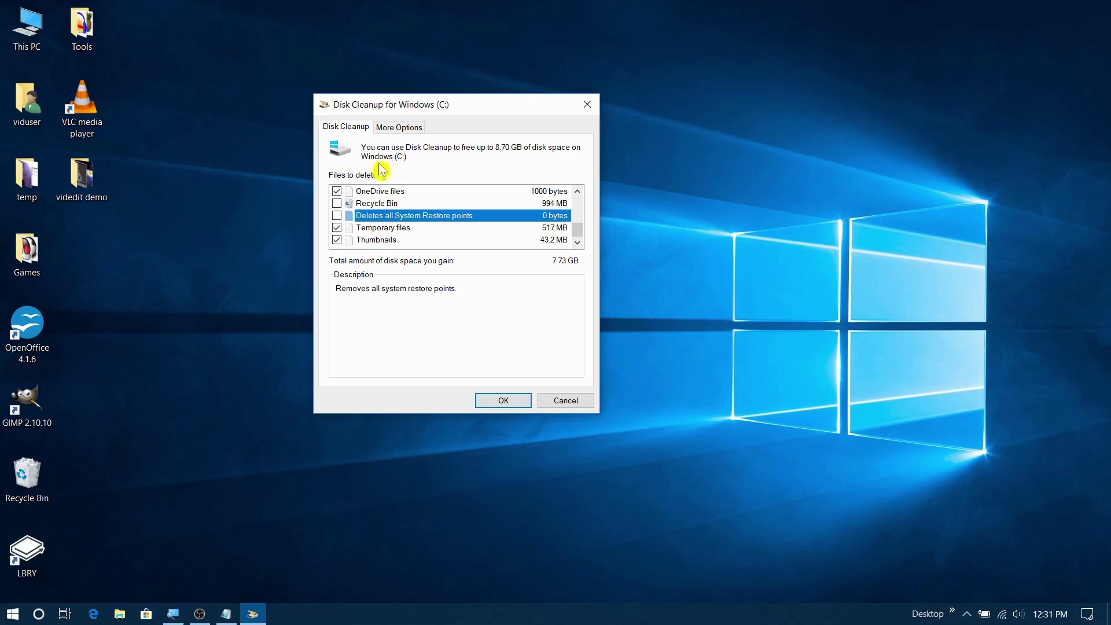
pyautogui.click(399, 127)
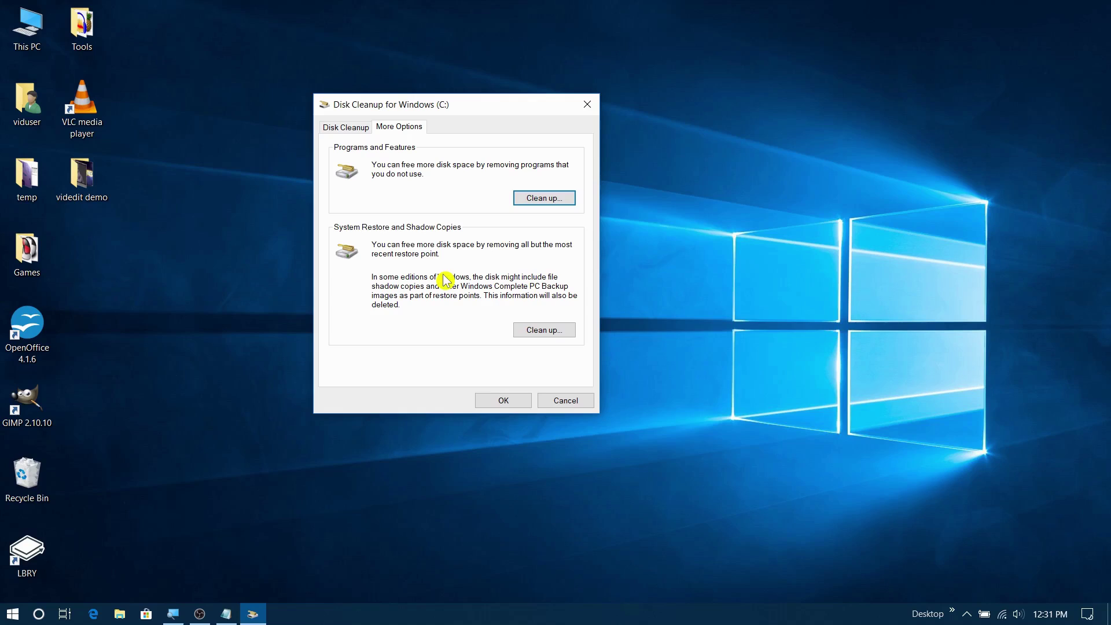
pyautogui.click(339, 132)
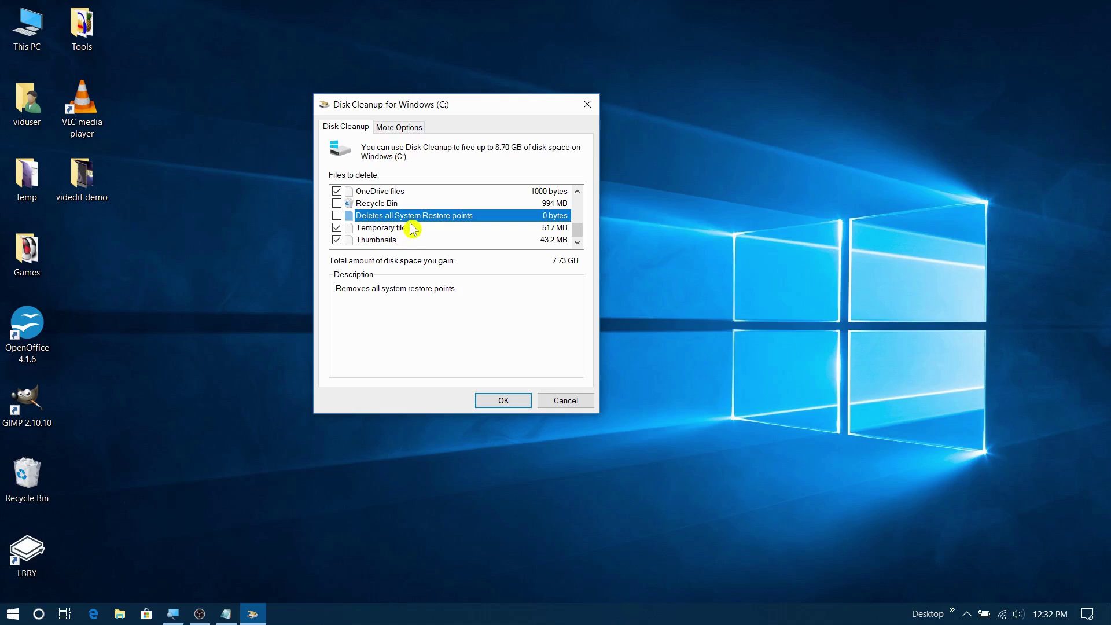
# Review the whole list of files to delete once more and move the cleanup window nearer the middle of the desktop.
pyautogui.scroll(3, 412, 229)
pyautogui.scroll(-2, 412, 228)
pyautogui.scroll(-1, 412, 229)
pyautogui.scroll(1, 412, 228)
pyautogui.scroll(2, 412, 229)
pyautogui.scroll(-1, 412, 229)
pyautogui.scroll(-2, 412, 228)
pyautogui.scroll(2, 412, 228)
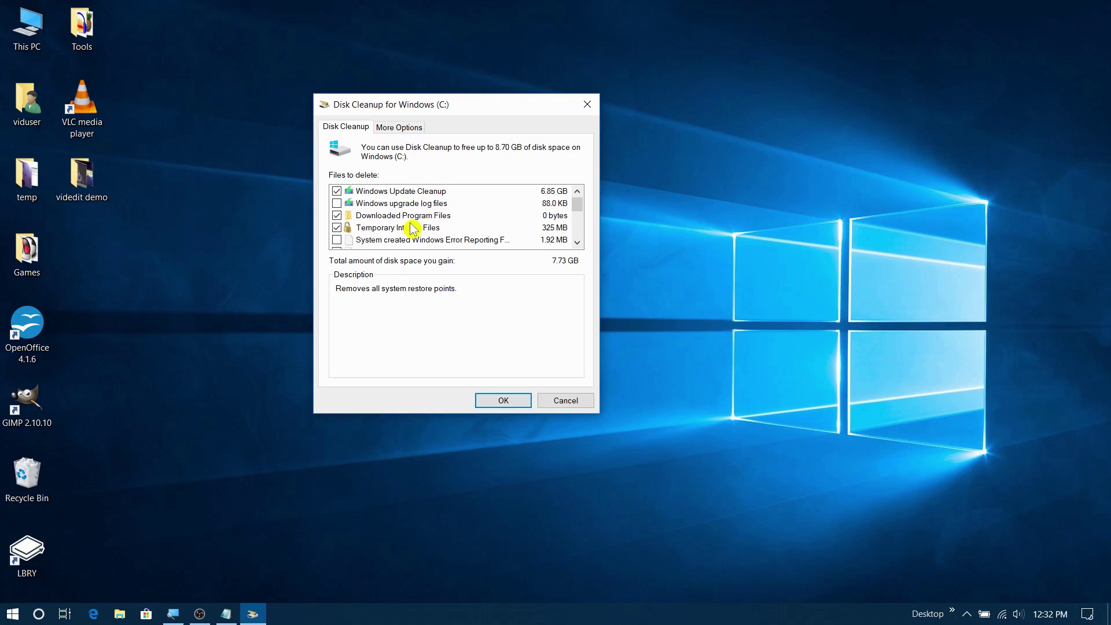
pyautogui.scroll(-3, 411, 229)
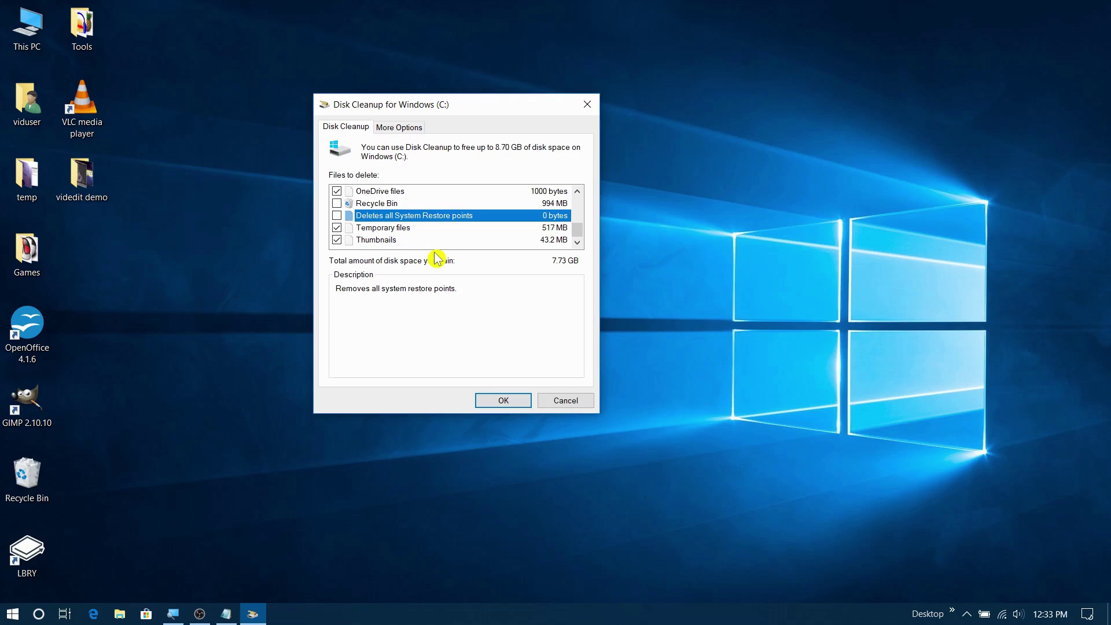
pyautogui.moveTo(471, 107); pyautogui.dragTo(528, 123)
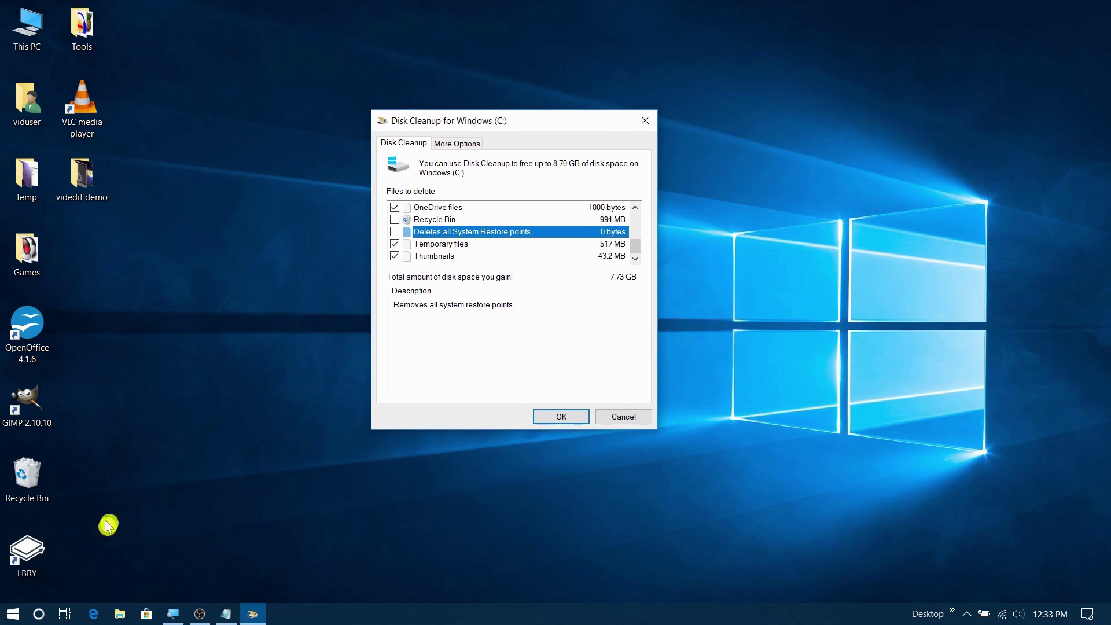
# Review the local storage drives and Storage sense options in the Storage page of Windows Settings, and close Settings.
pyautogui.click(12, 612)
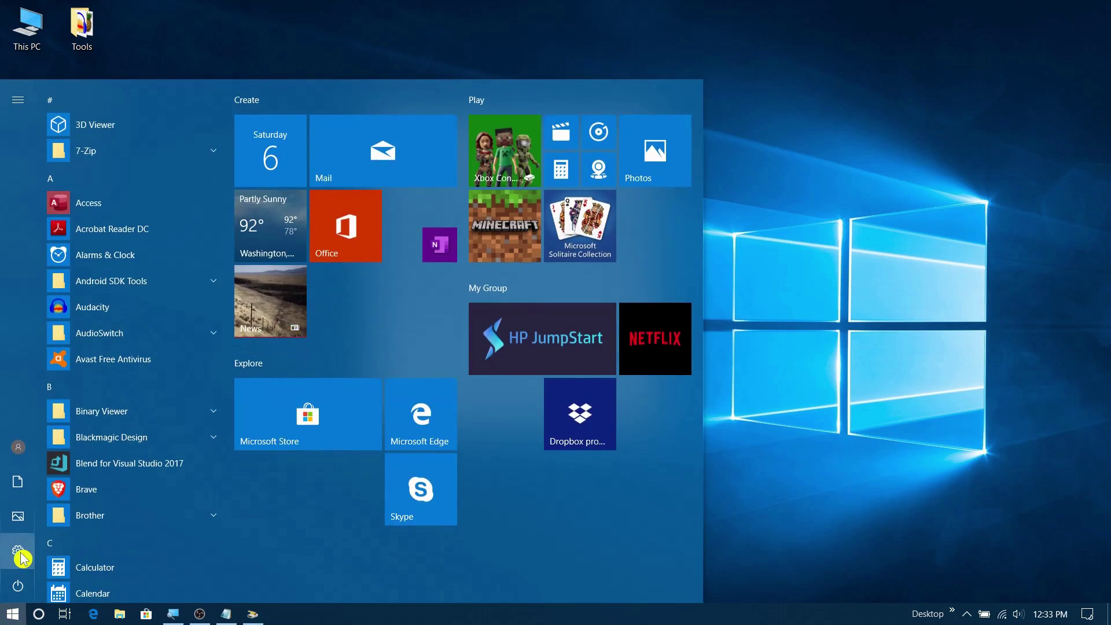
pyautogui.click(19, 552)
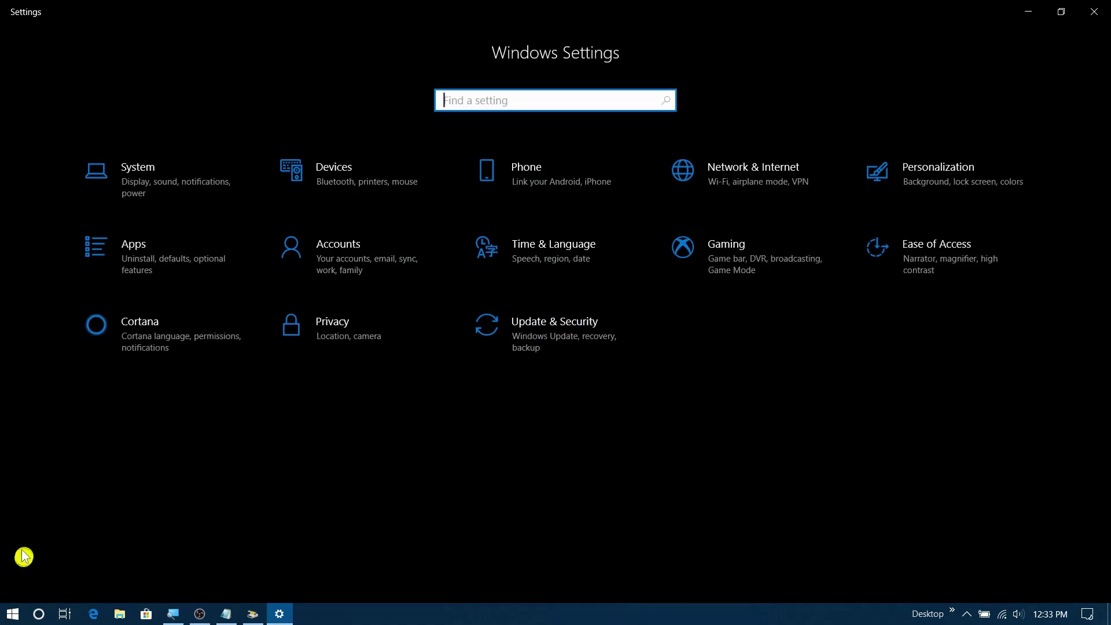
pyautogui.click(137, 180)
pyautogui.scroll(-1, 68, 301)
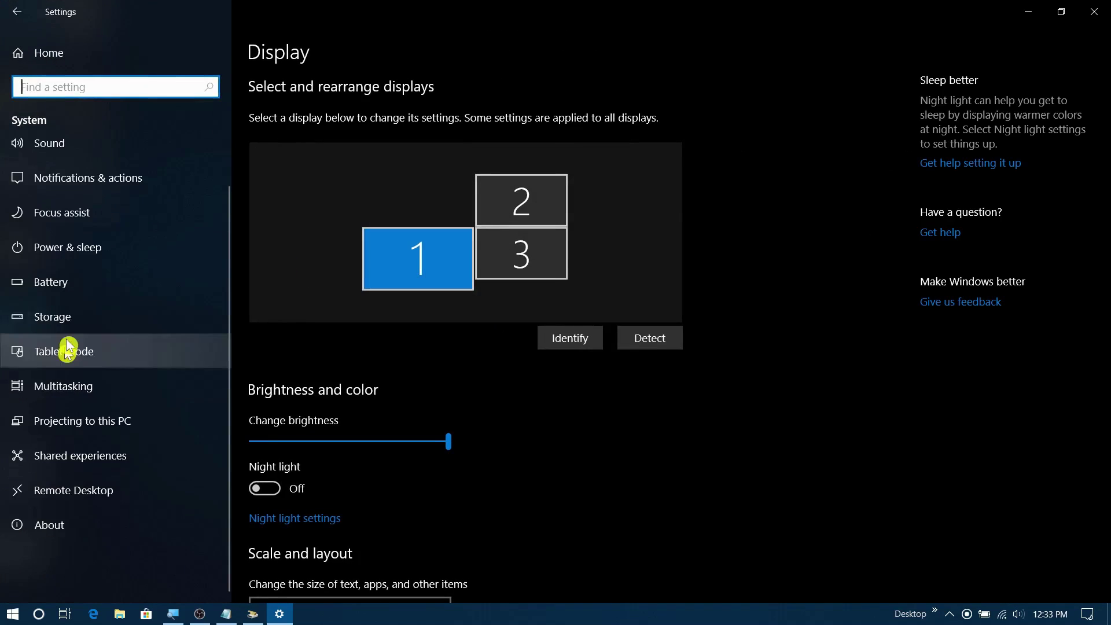
pyautogui.click(66, 319)
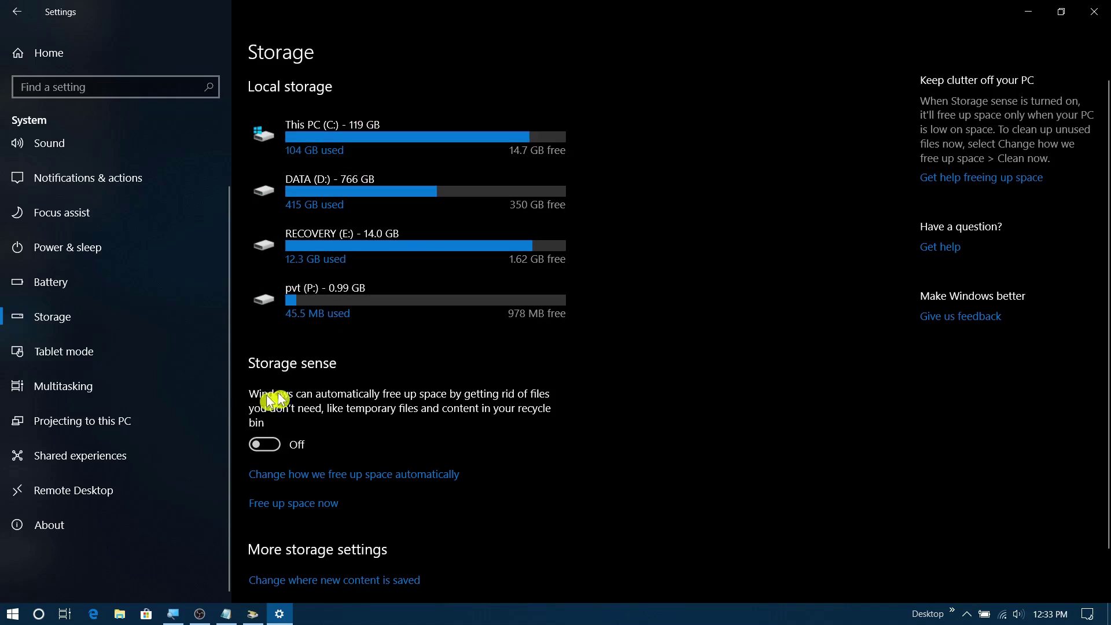
pyautogui.scroll(-1, 446, 412)
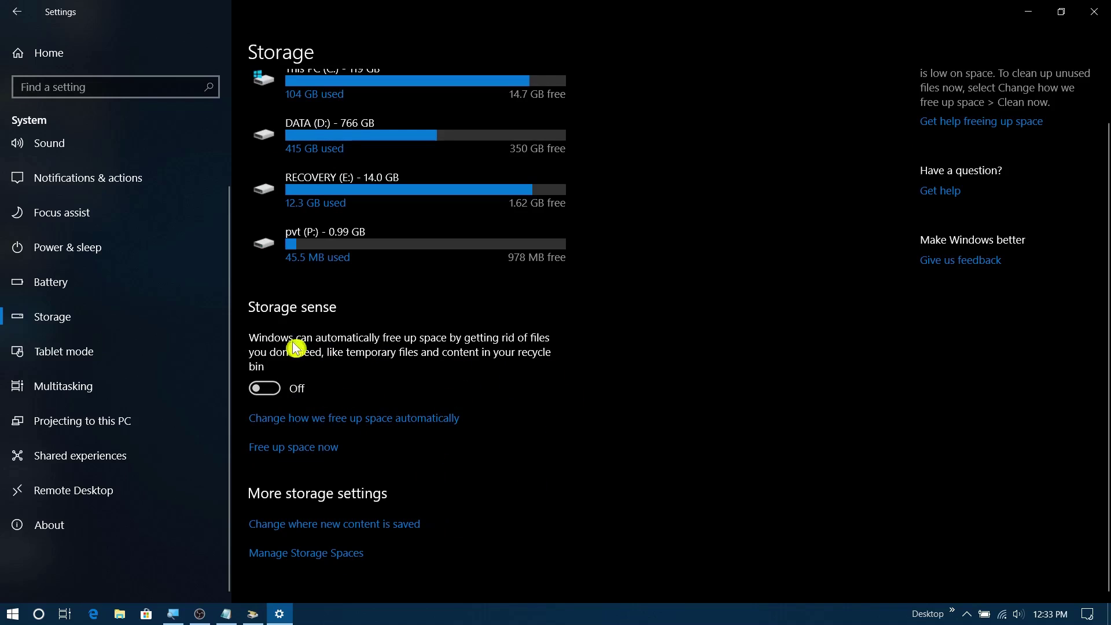
pyautogui.scroll(1, 526, 473)
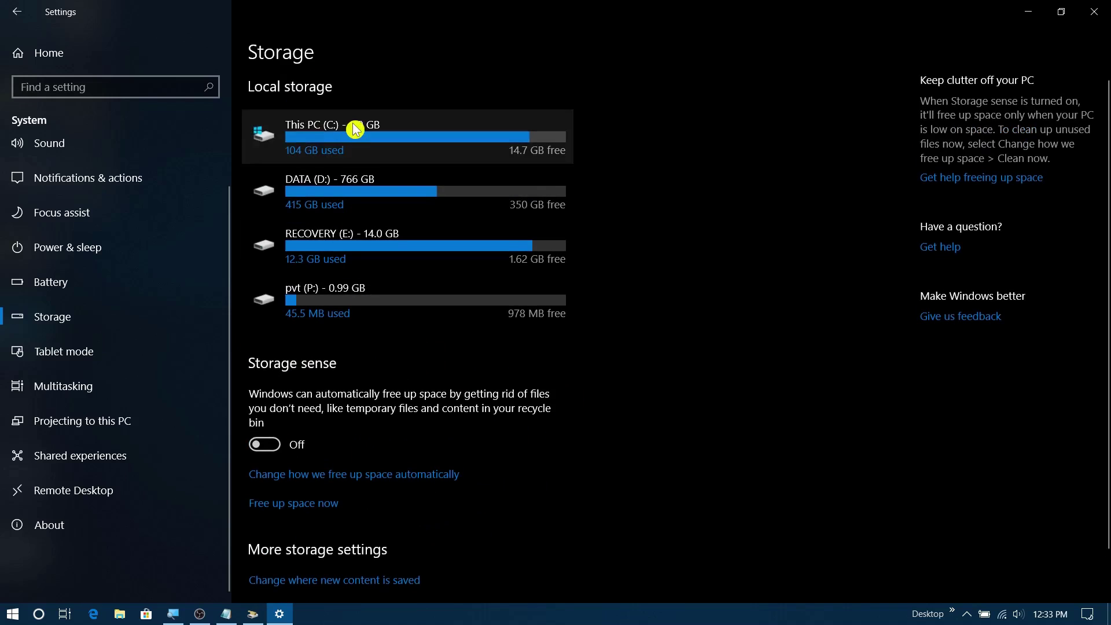
pyautogui.scroll(-1, 576, 405)
pyautogui.scroll(1, 575, 405)
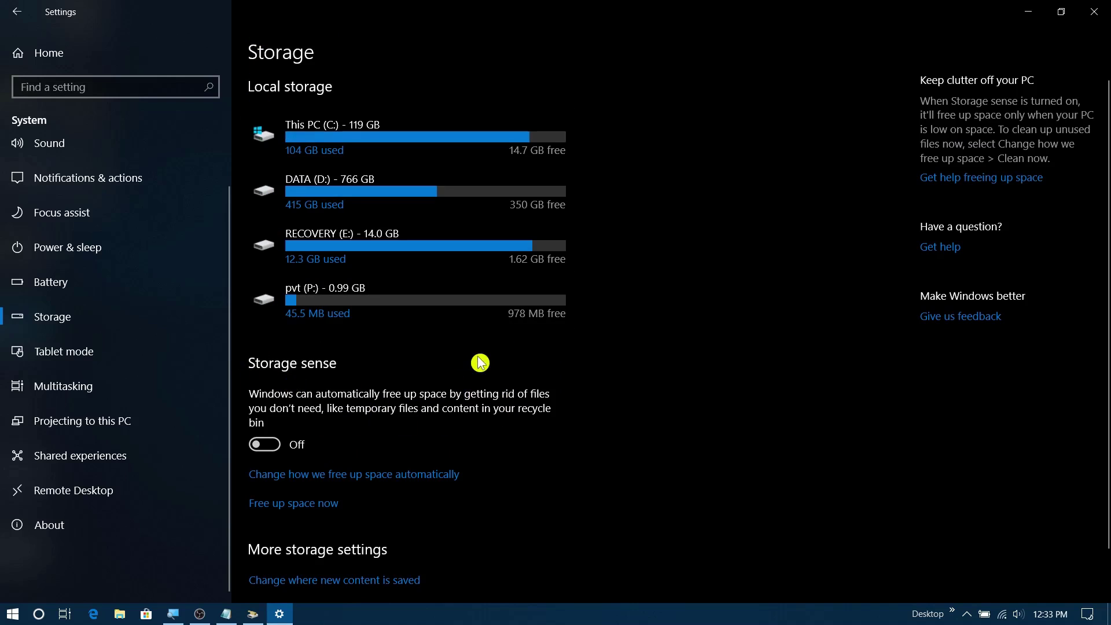
pyautogui.click(1093, 12)
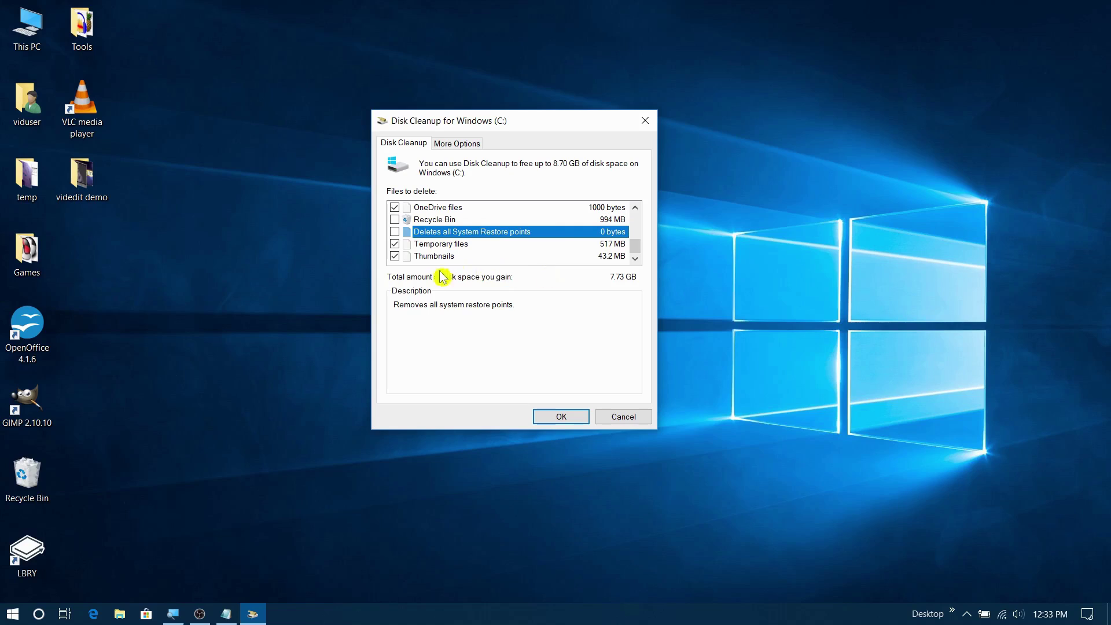
# Run the cleanup of the Windows (C:) drive and confirm permanent deletion of the chosen files.
pyautogui.click(561, 418)
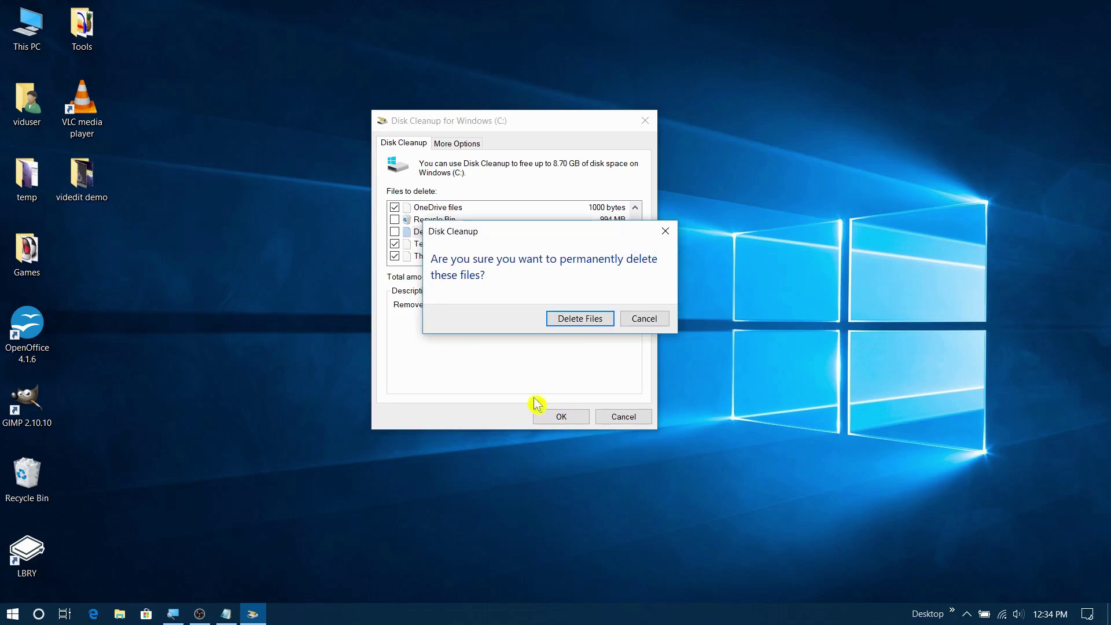
pyautogui.click(580, 319)
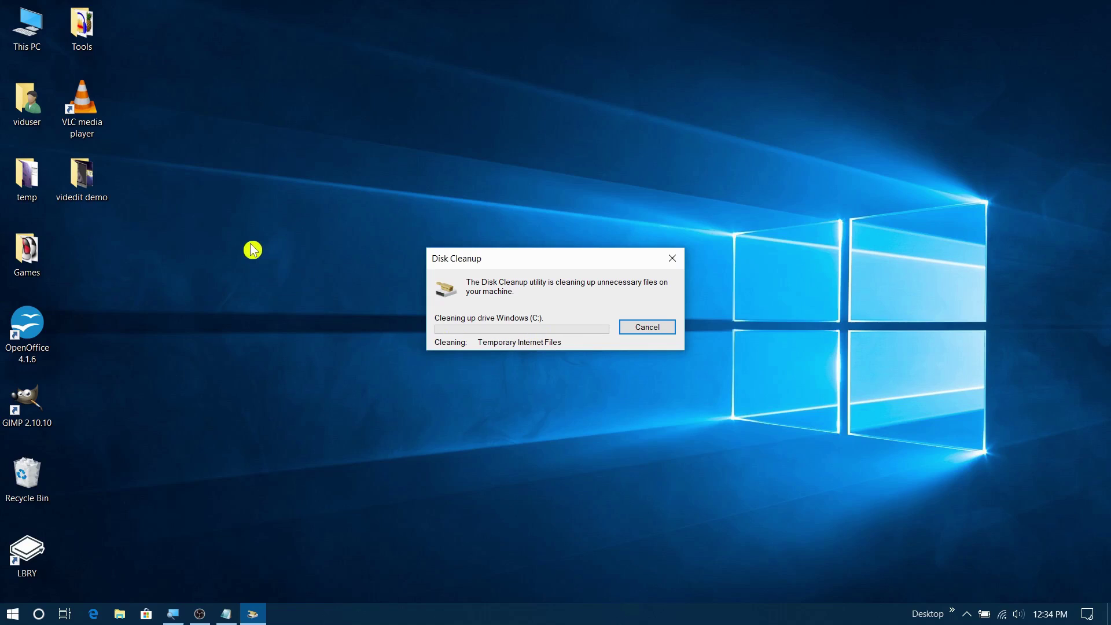
# Check the free space on the Windows (C:) drive in This PC and close the window.
pyautogui.doubleClick(27, 27)
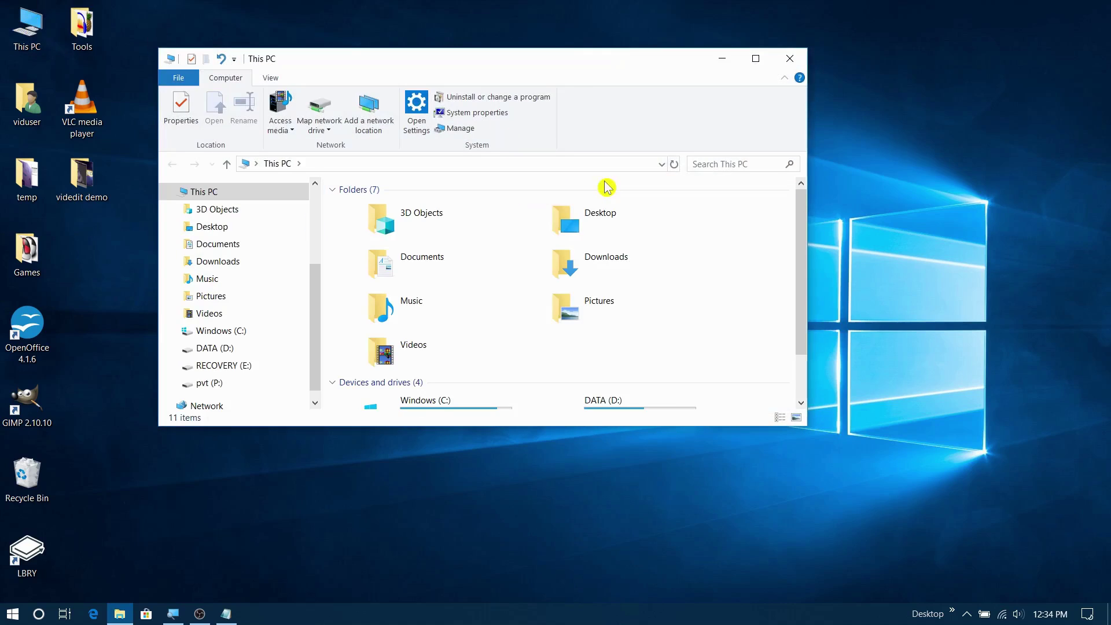
pyautogui.scroll(-2, 606, 187)
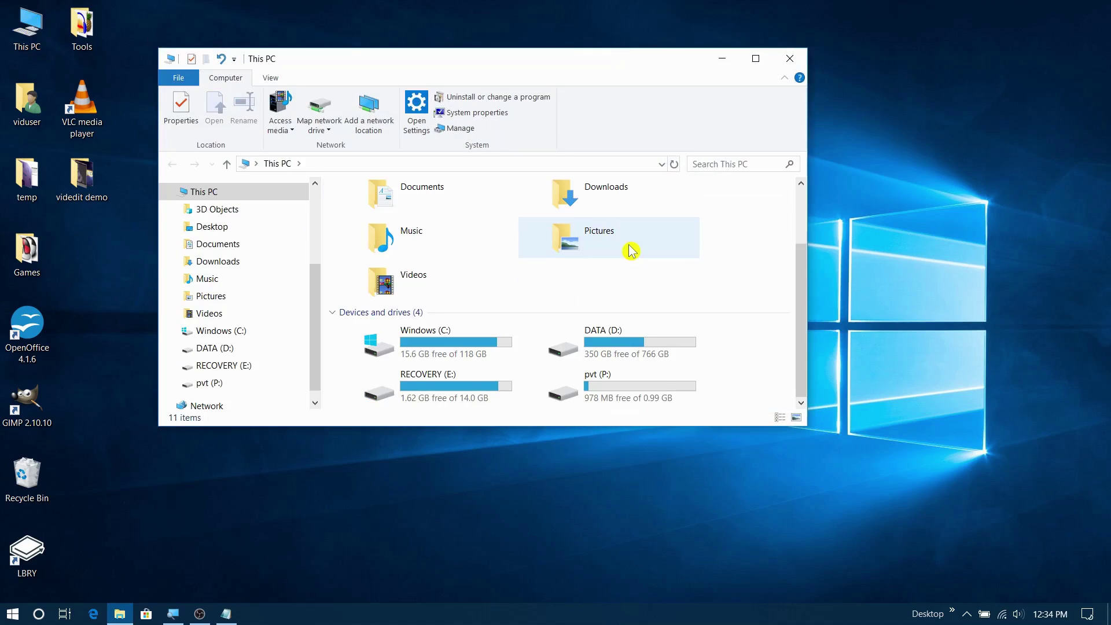
pyautogui.click(469, 347)
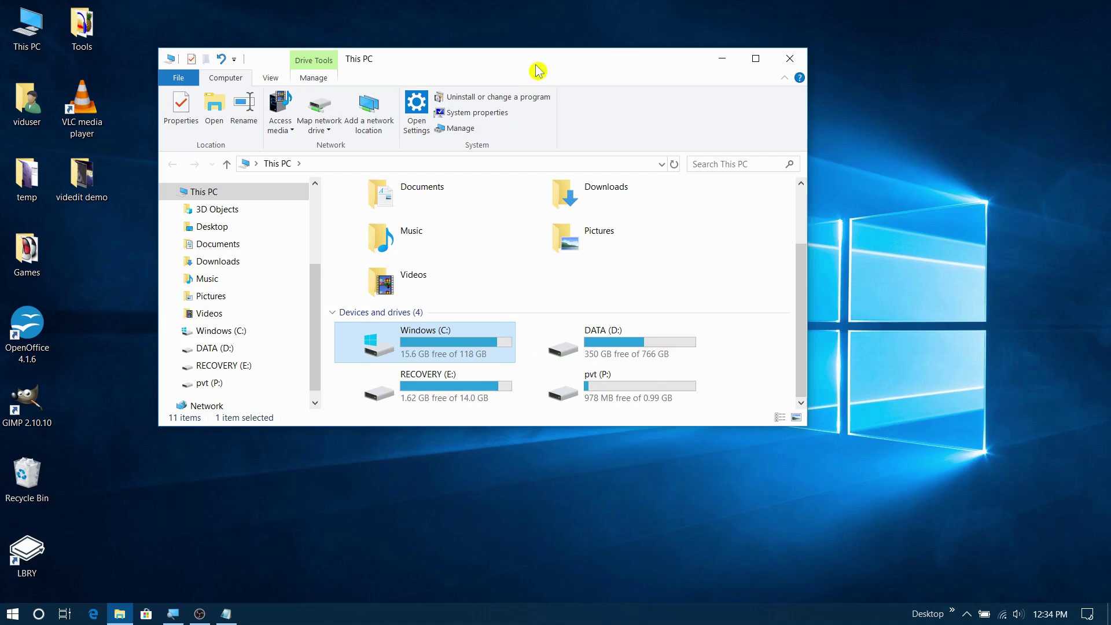
pyautogui.moveTo(535, 73); pyautogui.dragTo(640, 74)
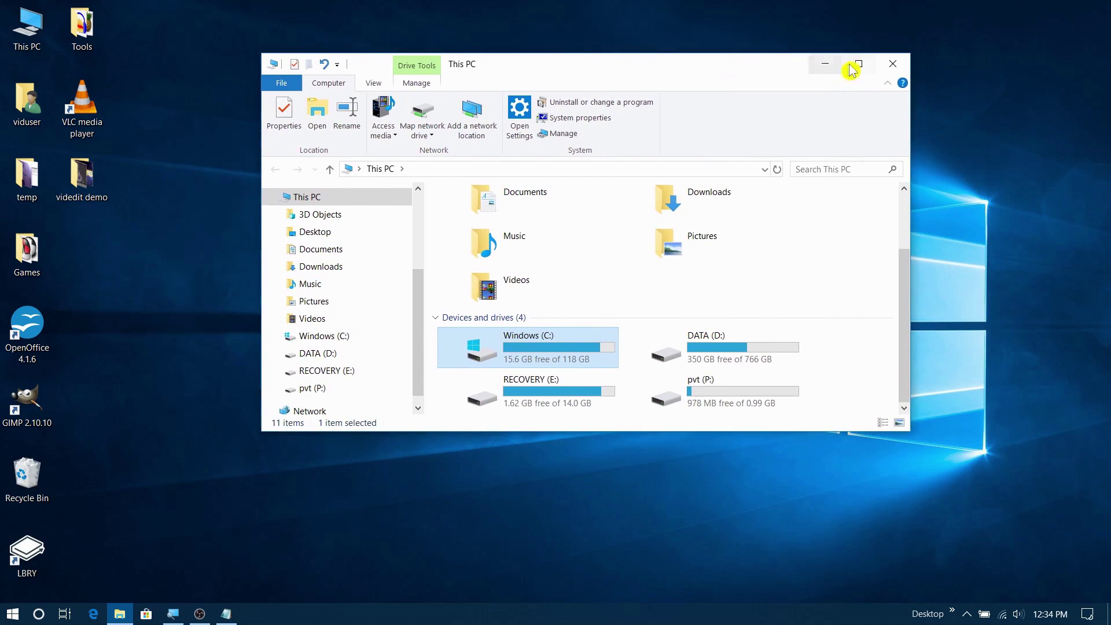
pyautogui.click(896, 64)
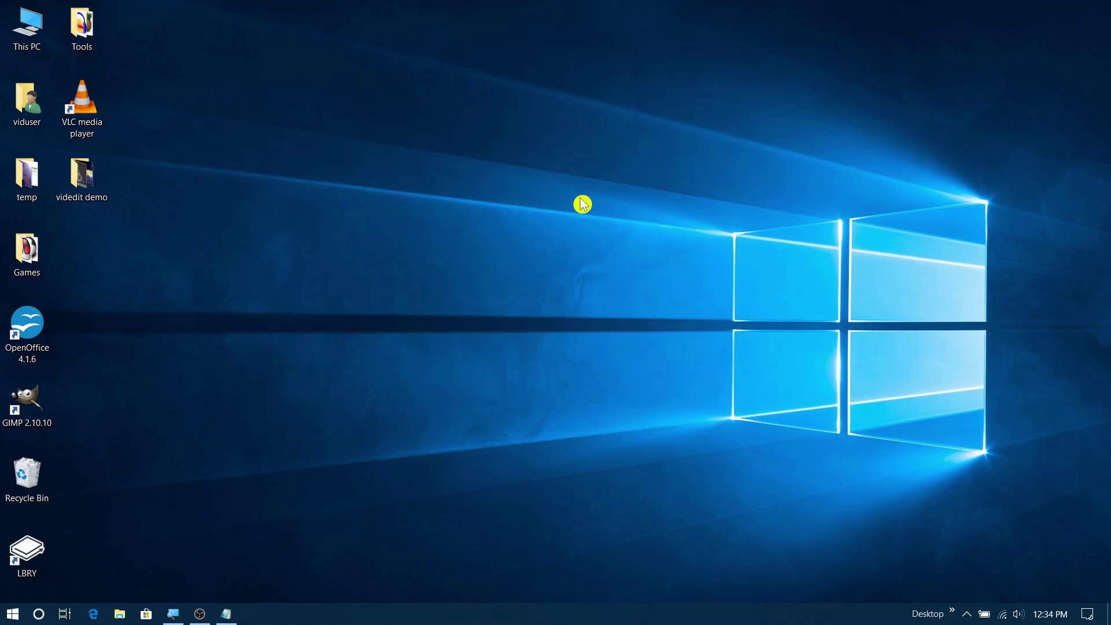